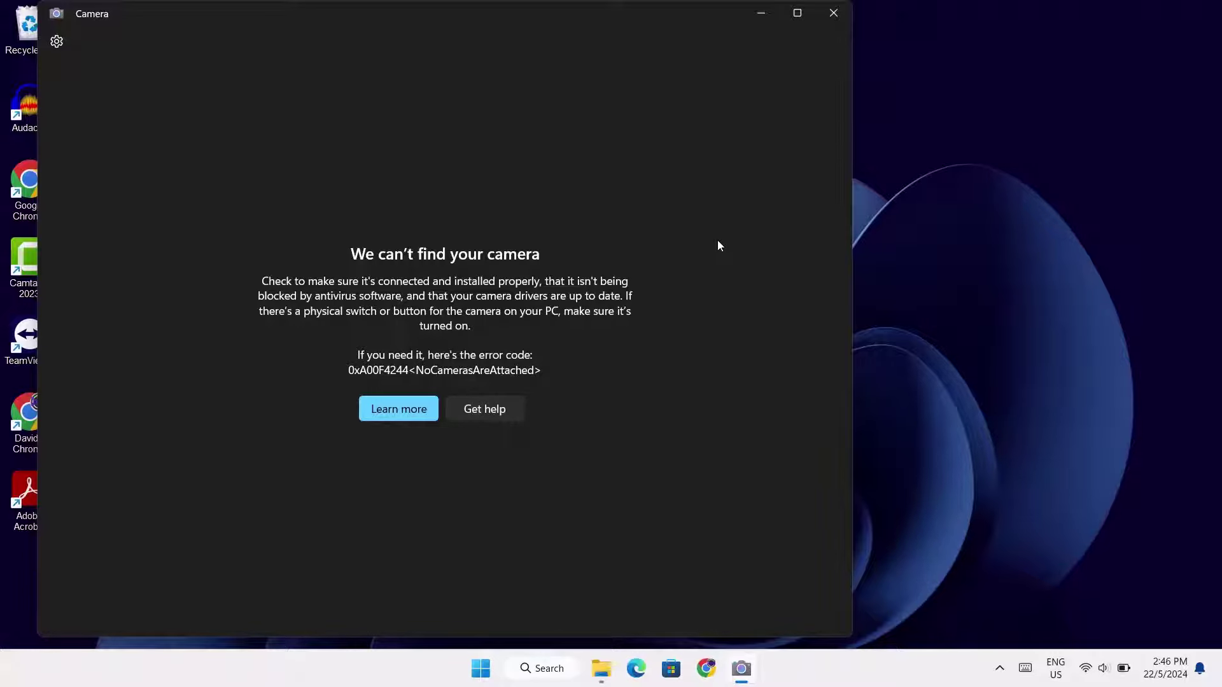
Close the Camera window and open the Camera permission page under Privacy & security in Windows Settings.
{"action": "left_click", "coordinate": [833, 13]}
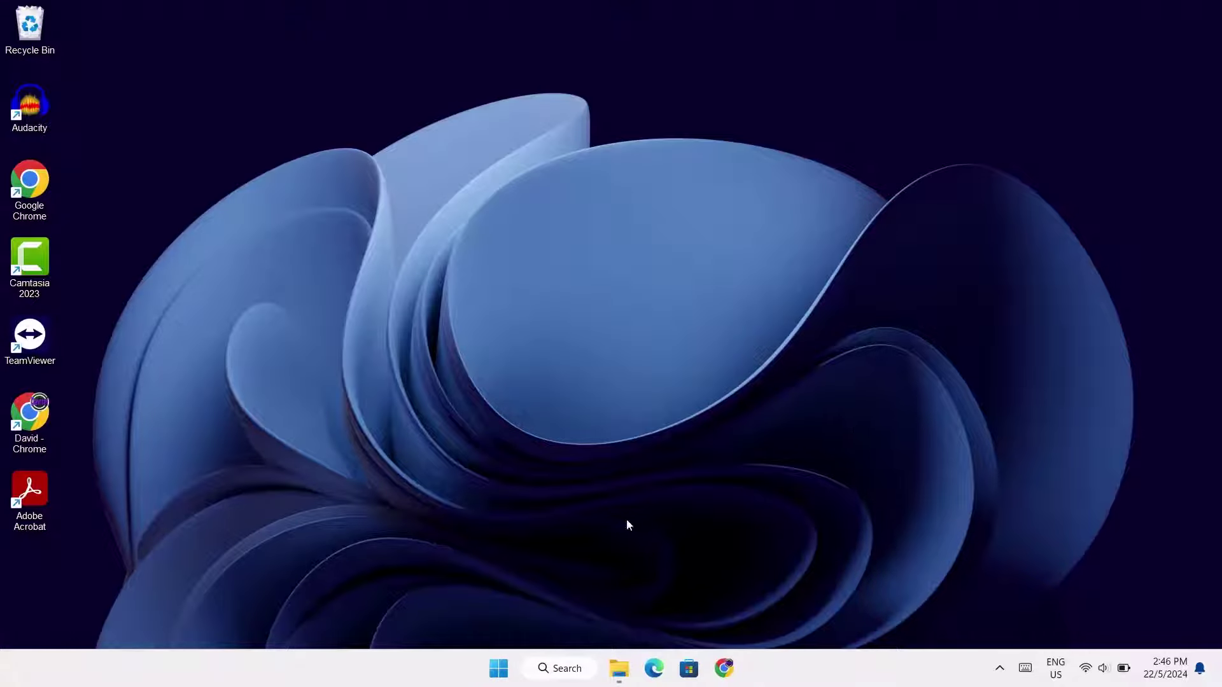
{"action": "right_click", "coordinate": [510, 676]}
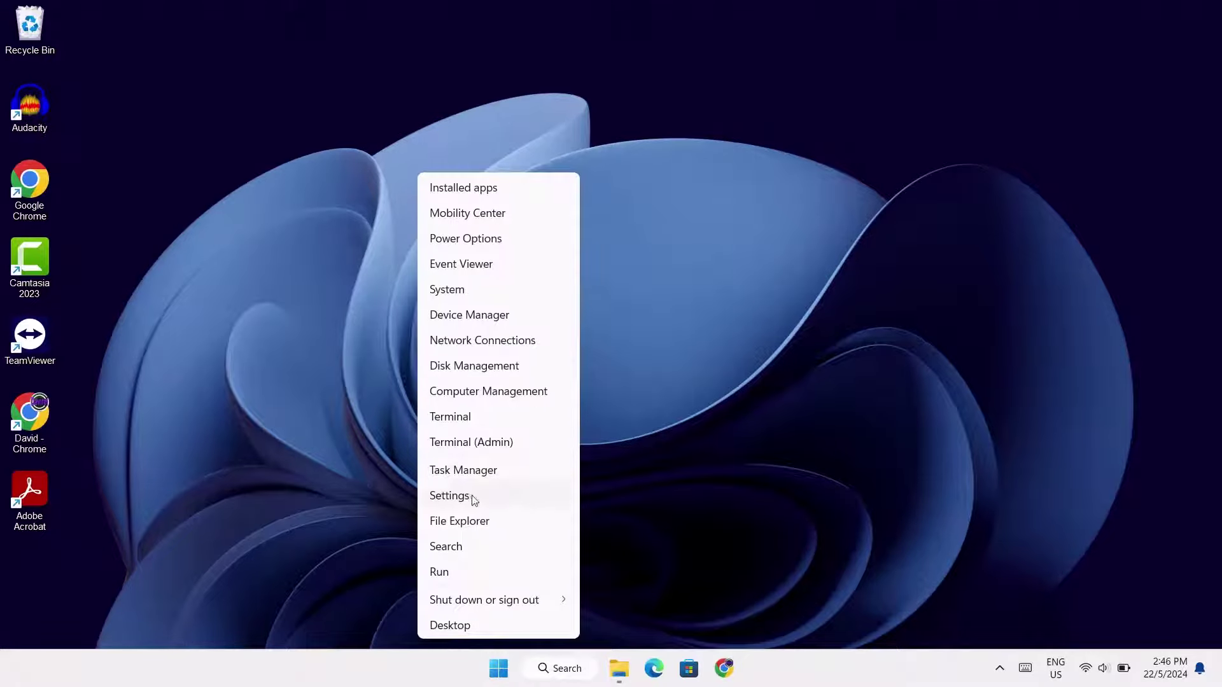
{"action": "left_click", "coordinate": [449, 496]}
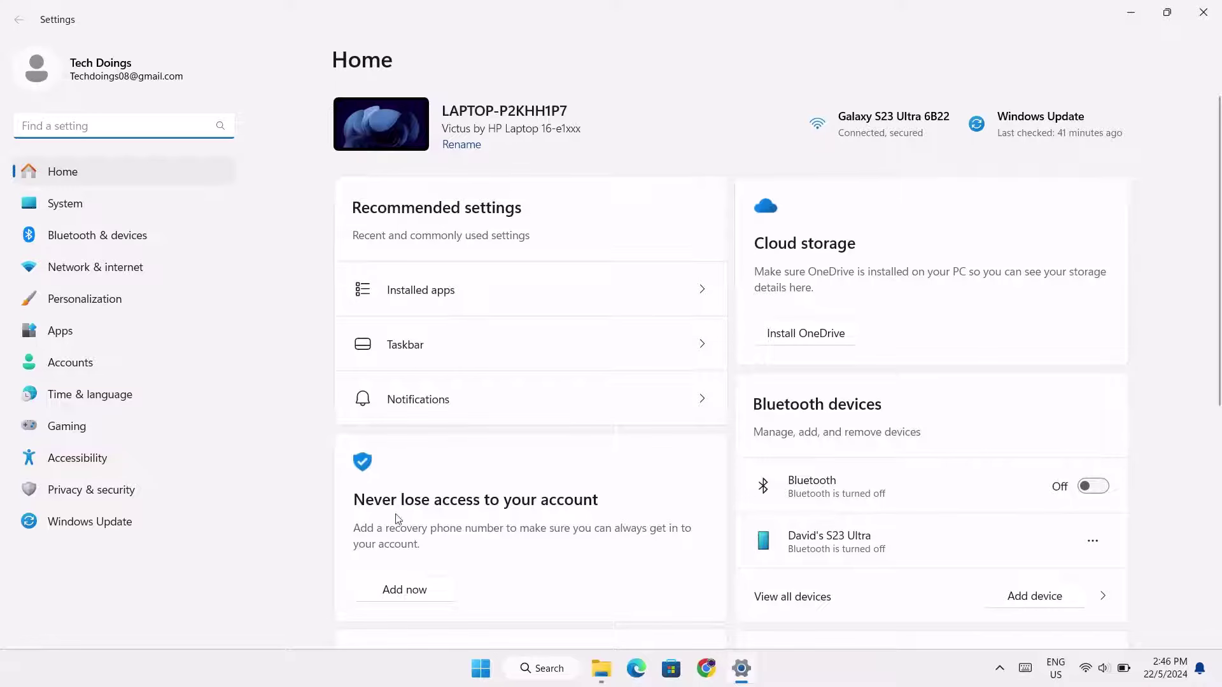
{"action": "left_click", "coordinate": [111, 496]}
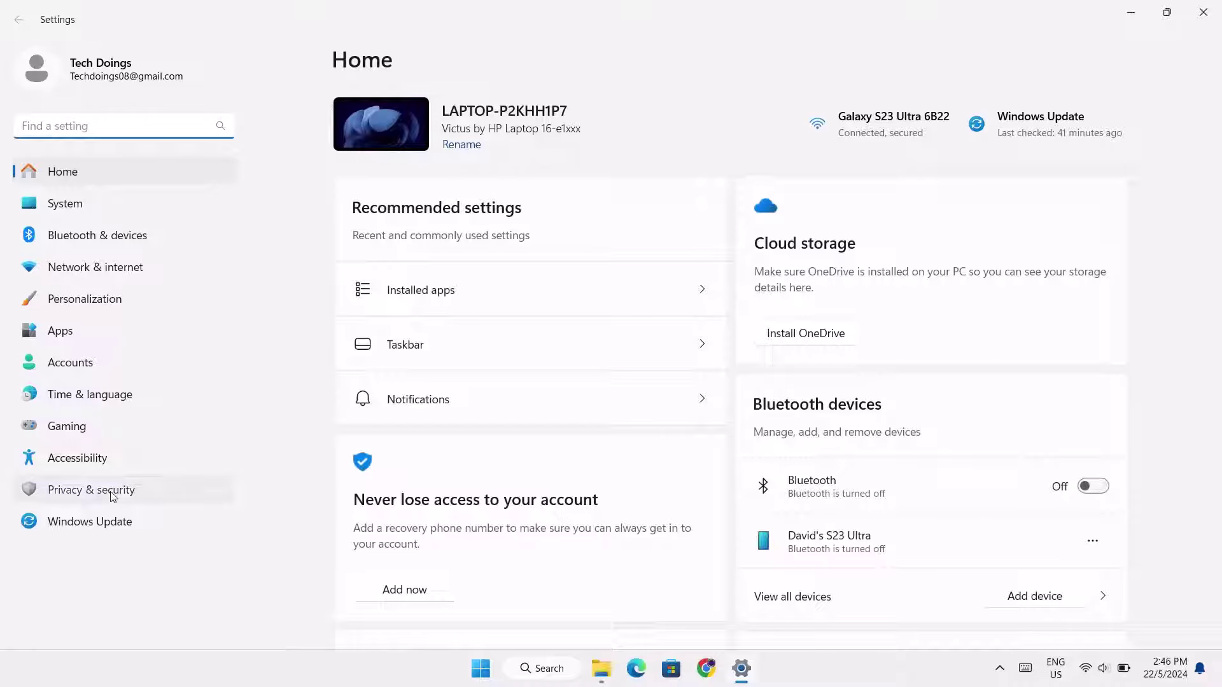
{"action": "left_click_drag", "start_coordinate": [1218, 118], "coordinate": [1219, 268]}
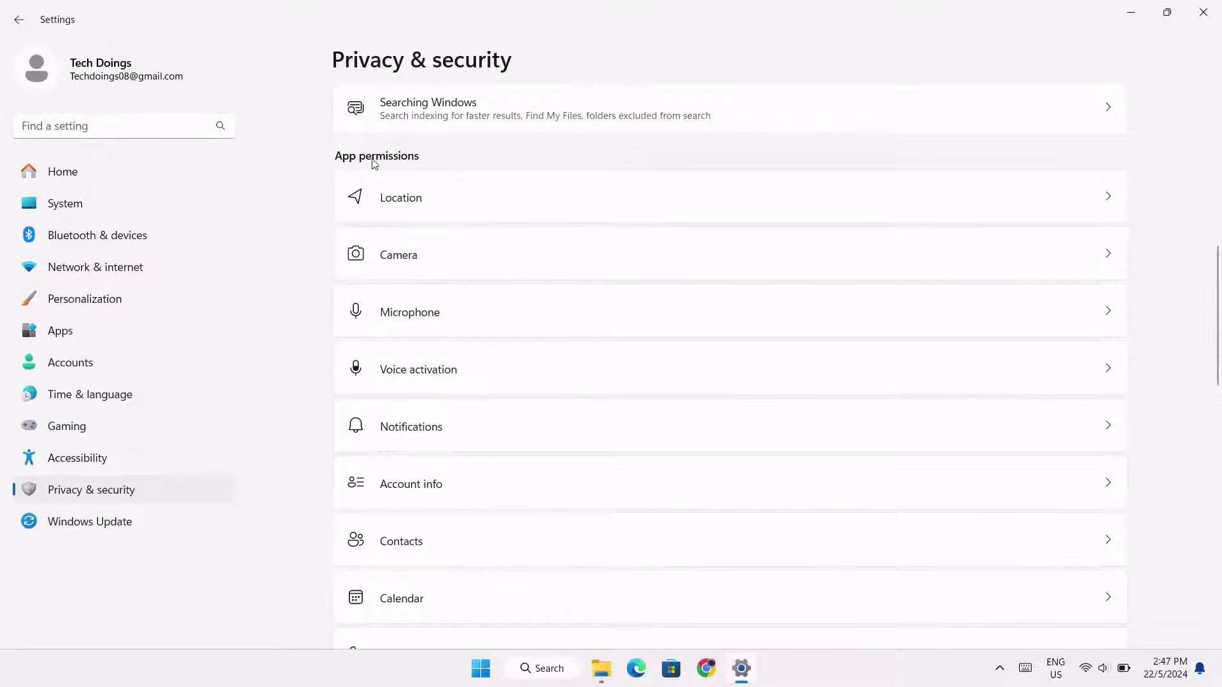
{"action": "left_click", "coordinate": [1106, 252]}
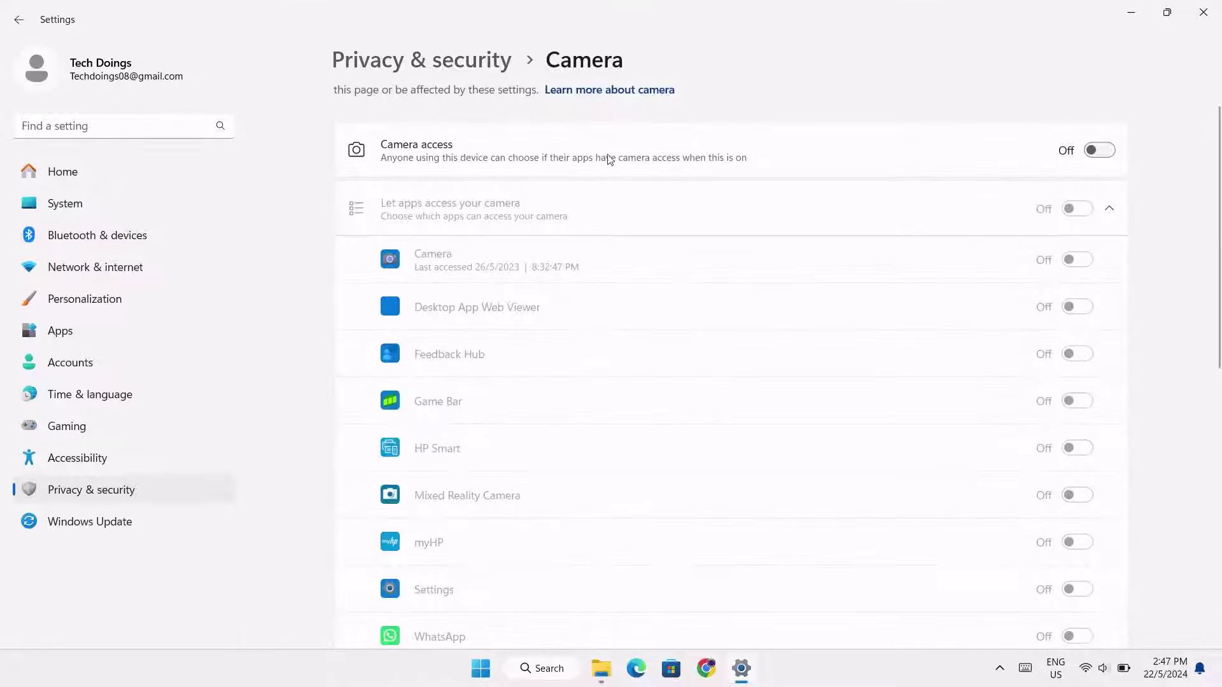
Turn on Camera access and allow WhatsApp to use the camera, closing Settings when done.
{"action": "left_click", "coordinate": [1106, 152]}
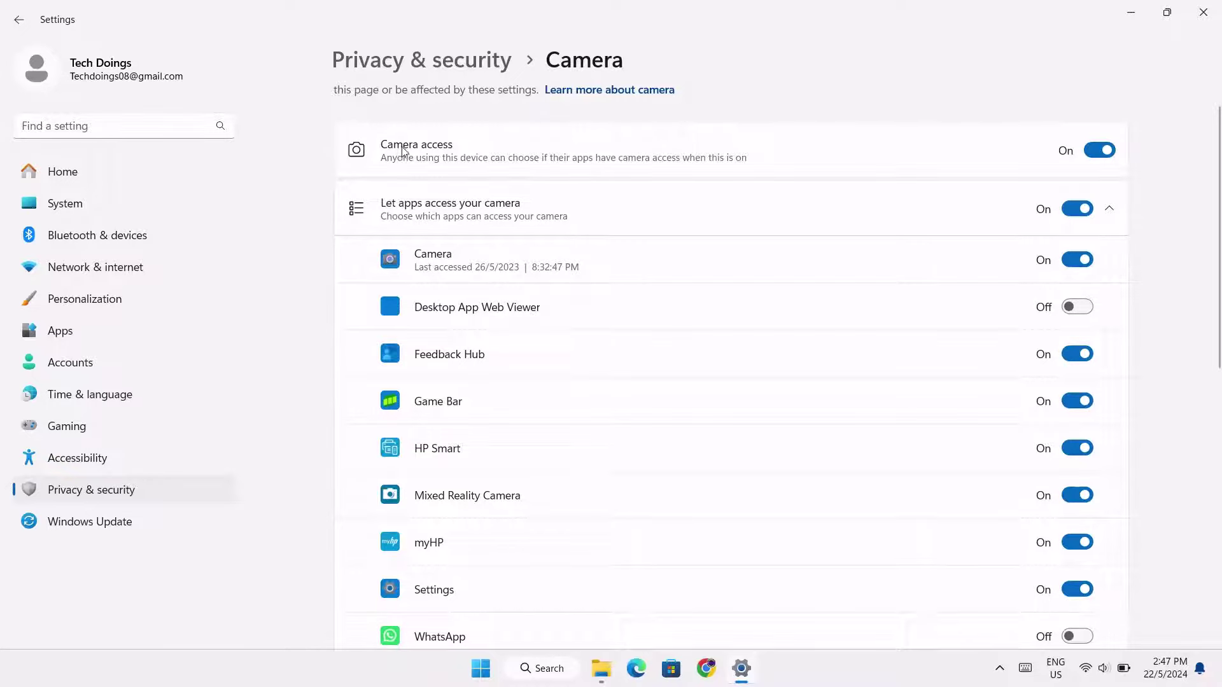
{"action": "scroll", "coordinate": [1165, 300], "scroll_direction": "down", "scroll_amount": 4}
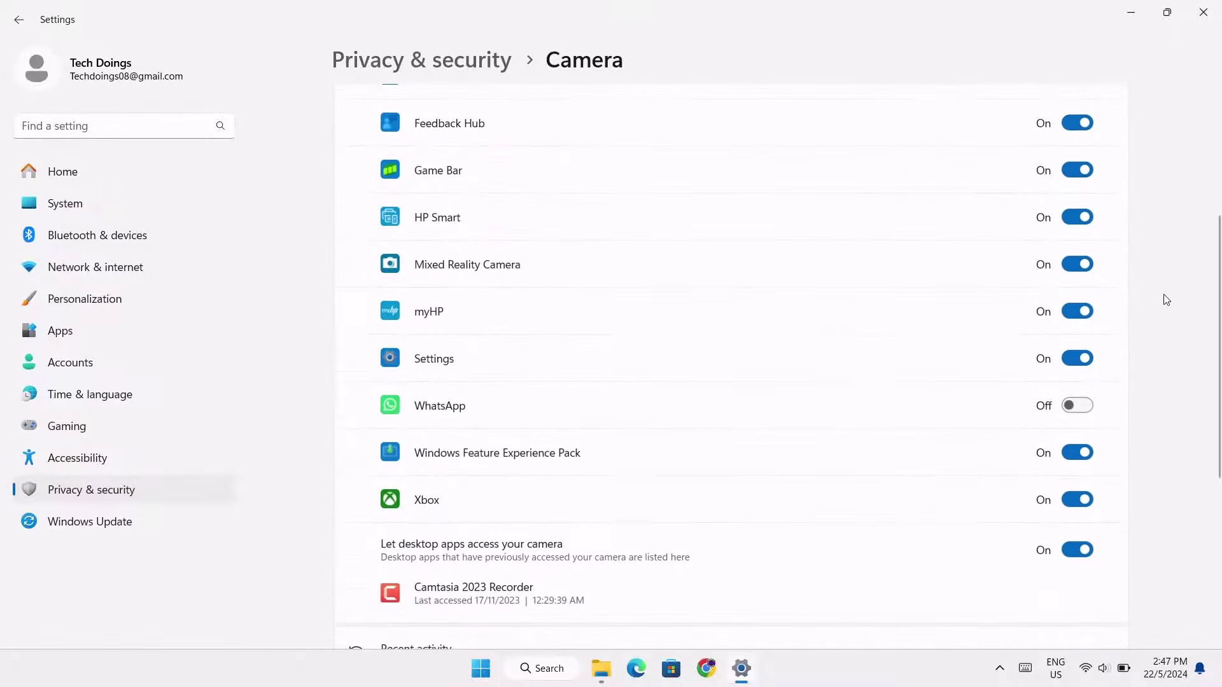
{"action": "scroll", "coordinate": [1166, 300], "scroll_direction": "up", "scroll_amount": 2}
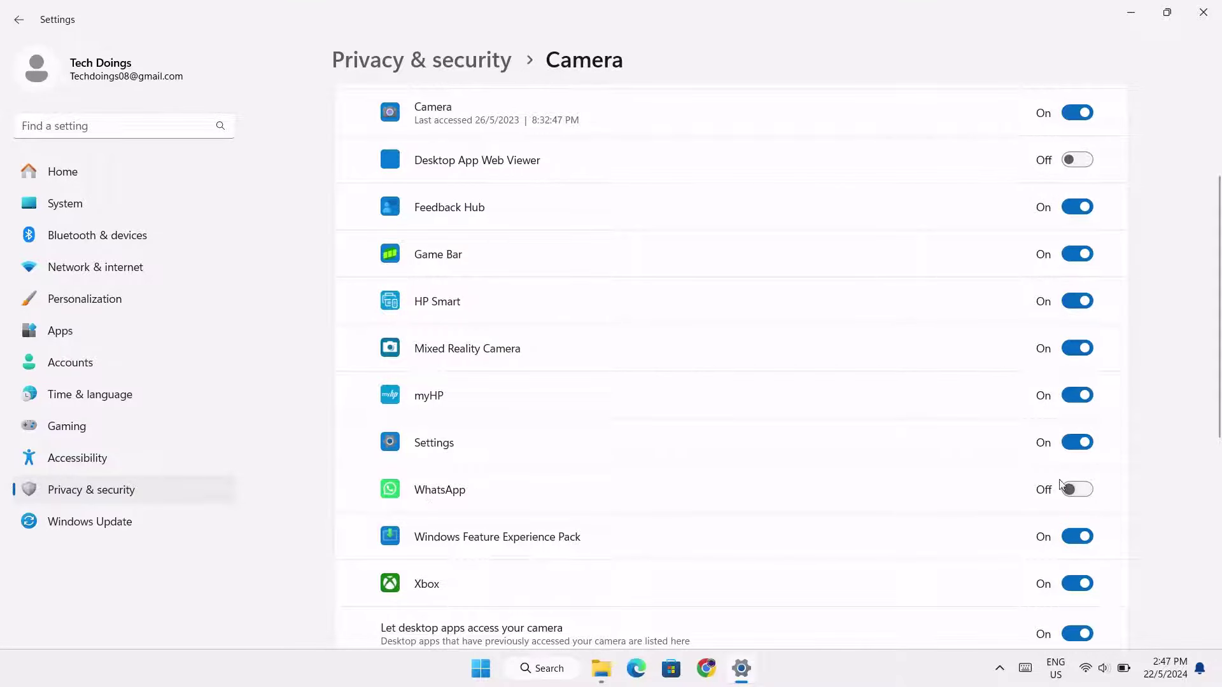
{"action": "left_click", "coordinate": [1090, 490]}
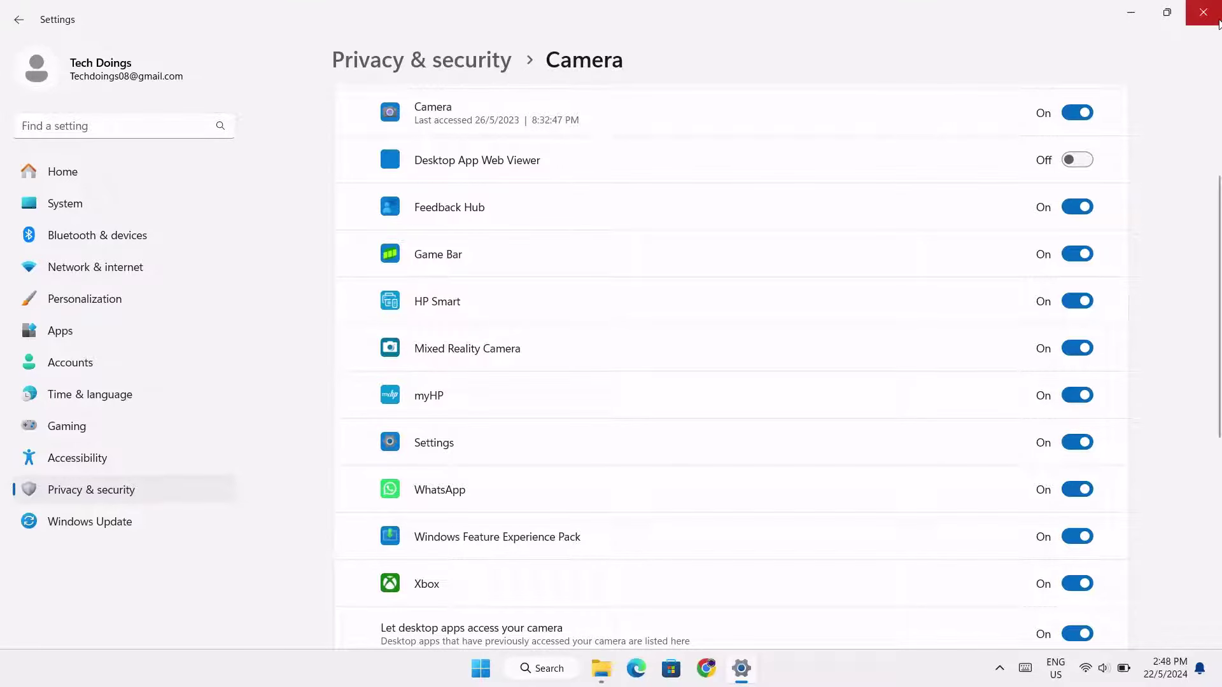
{"action": "left_click", "coordinate": [1218, 23]}
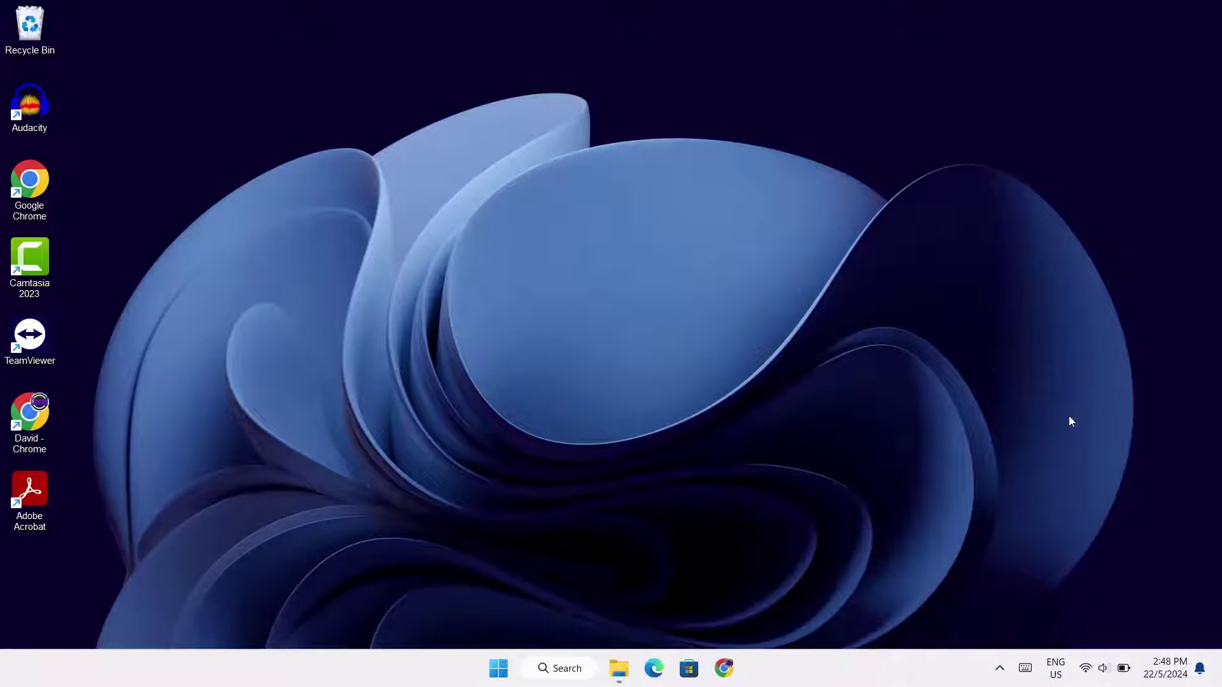
Search Windows for "came" and open the Camera app's settings page.
{"action": "left_click", "coordinate": [555, 667]}
{"action": "type", "text": "c"}
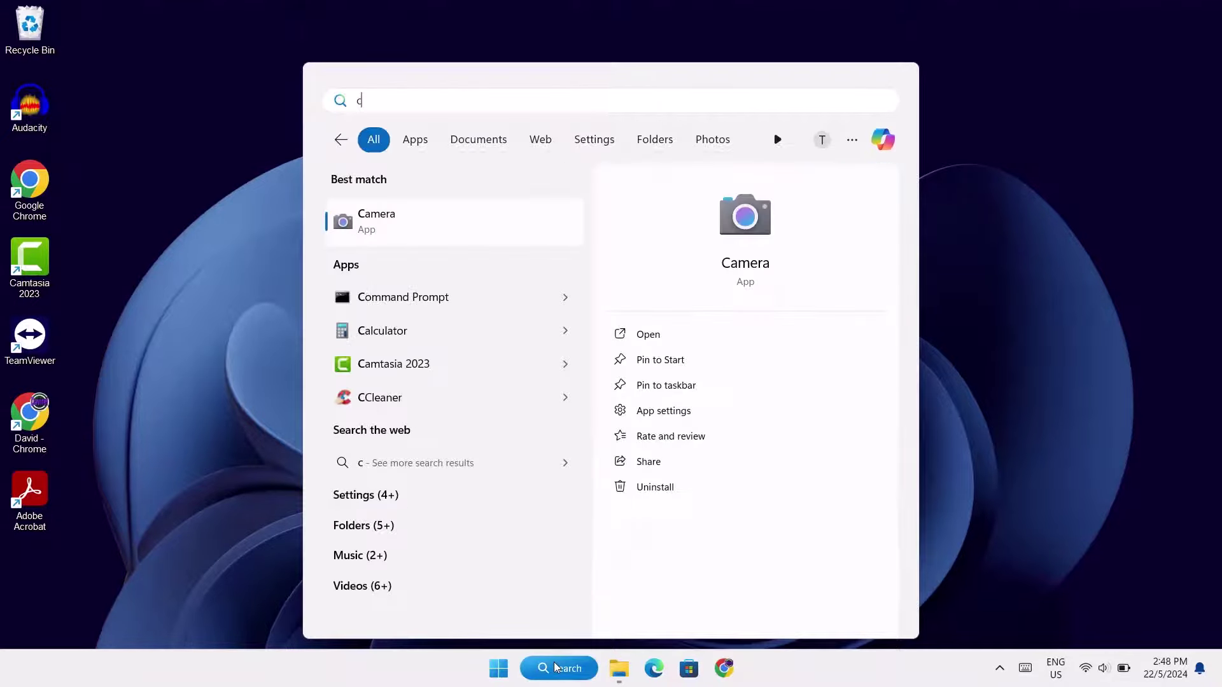
{"action": "type", "text": "ame"}
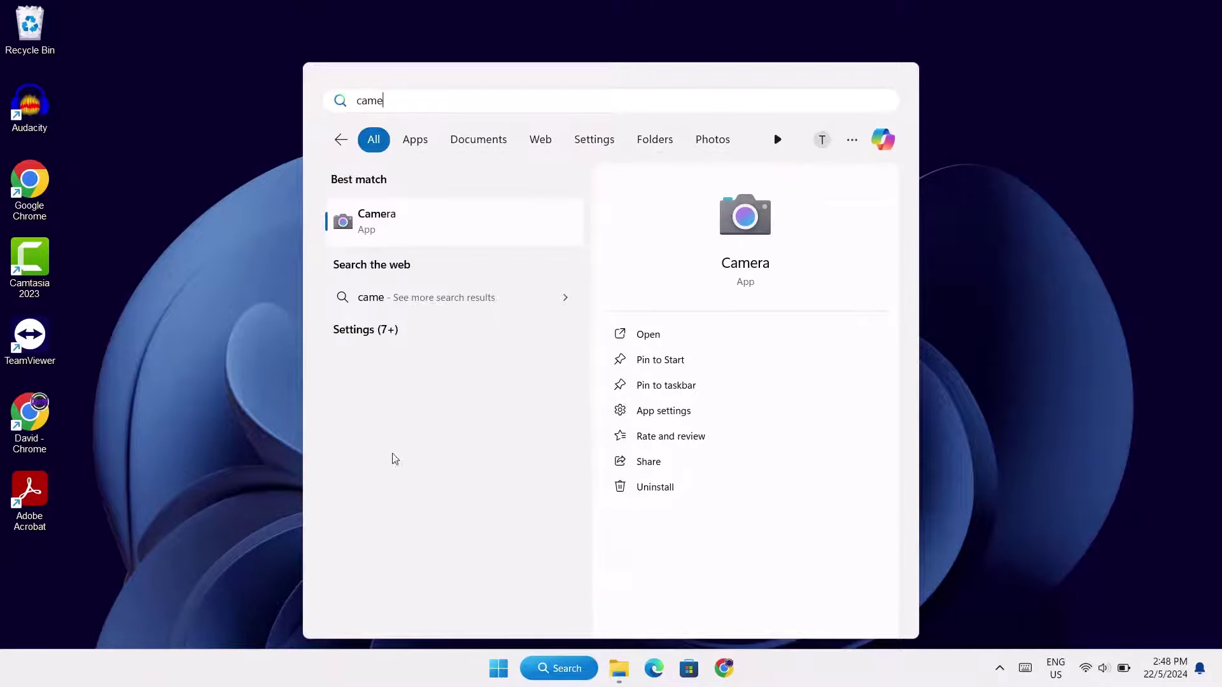
{"action": "right_click", "coordinate": [417, 232]}
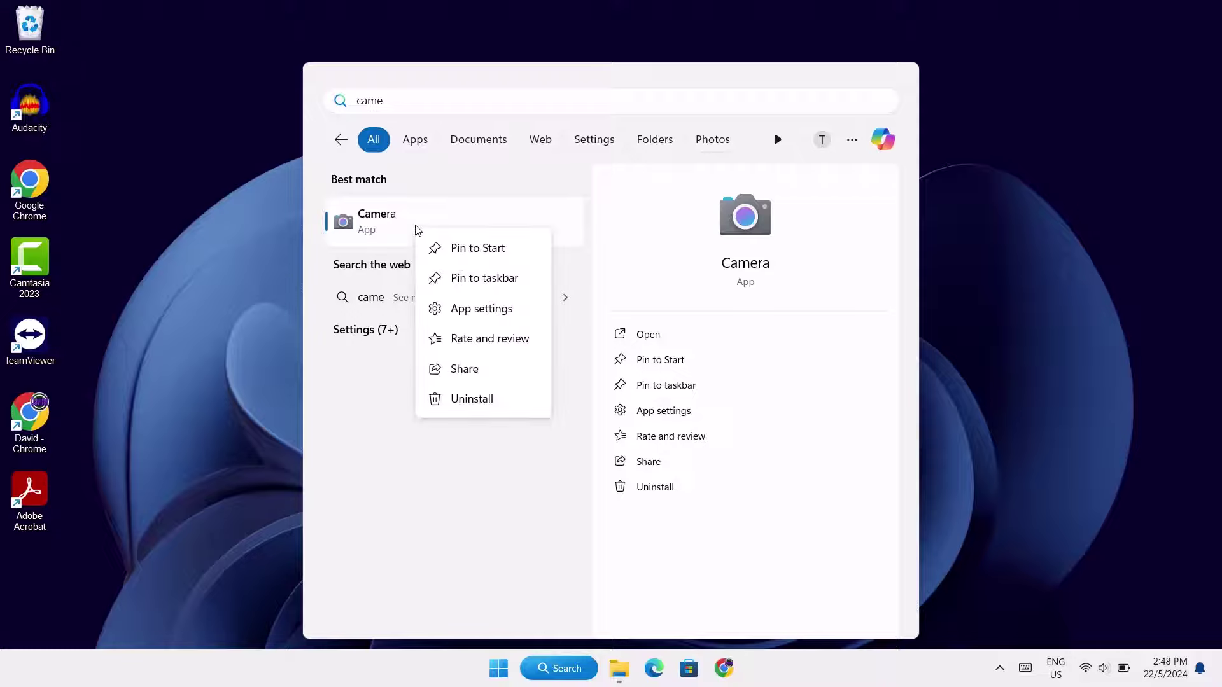
{"action": "left_click", "coordinate": [479, 310]}
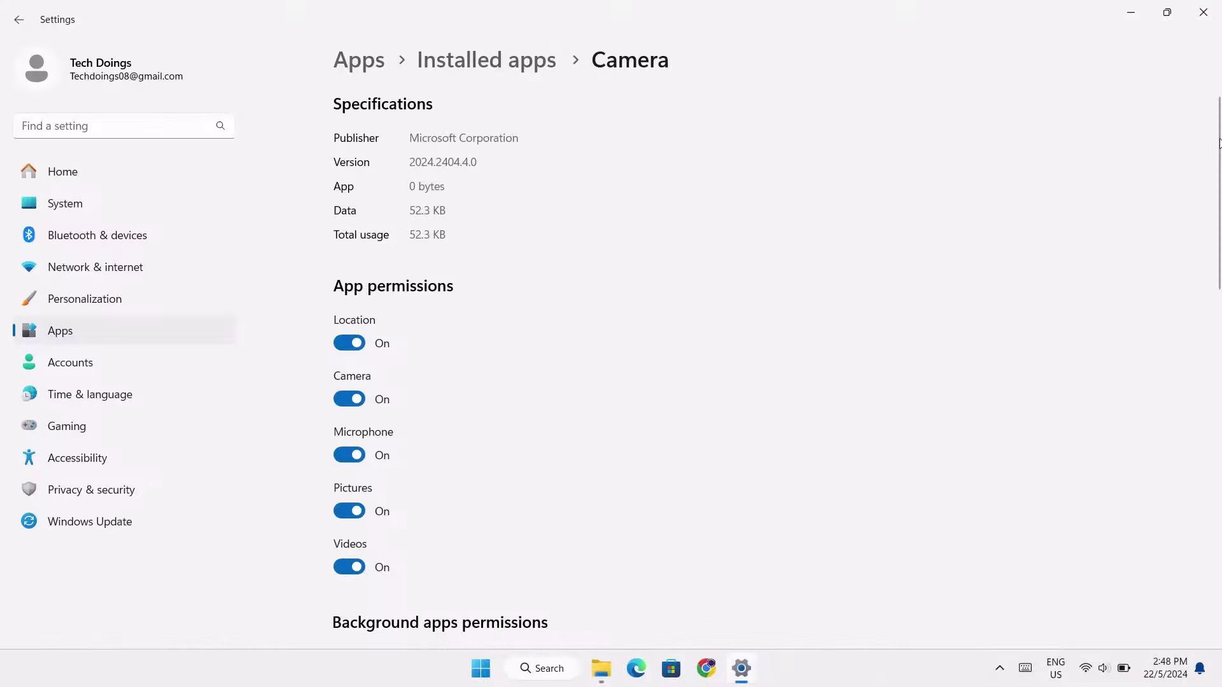
Terminate the Camera app and reset it, confirming the data deletion, and close Settings.
{"action": "left_click_drag", "start_coordinate": [1220, 143], "coordinate": [1219, 444]}
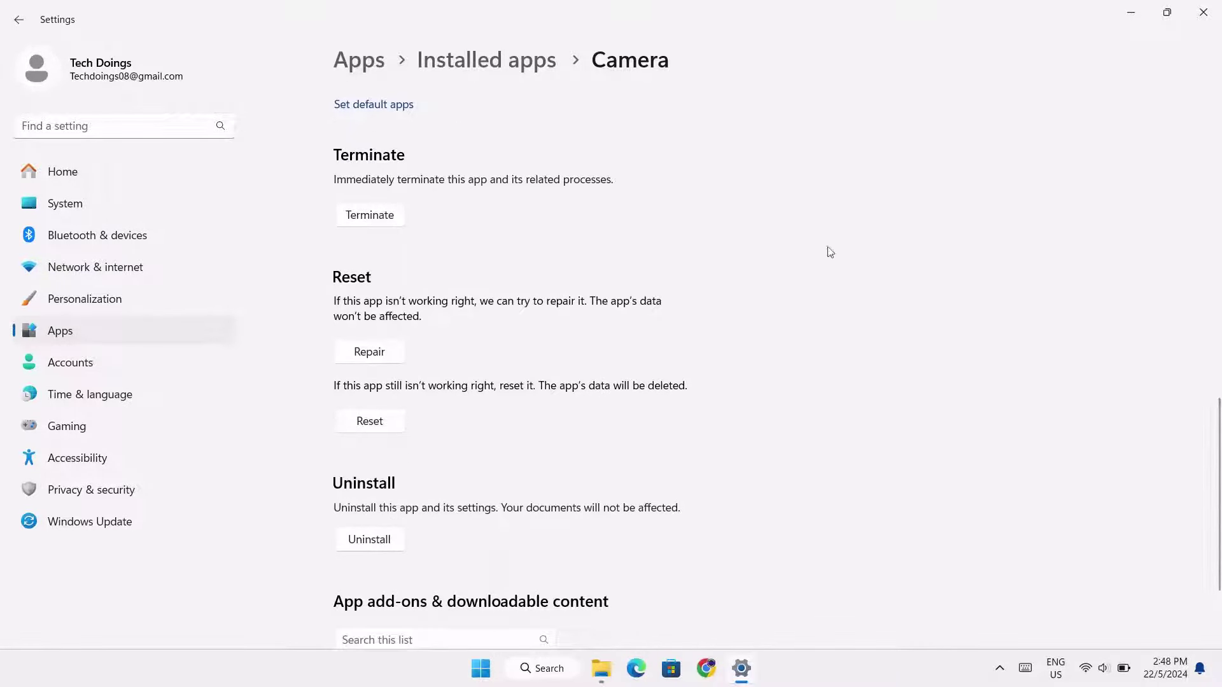
{"action": "left_click", "coordinate": [383, 223]}
{"action": "left_click", "coordinate": [364, 422]}
{"action": "left_click", "coordinate": [442, 382]}
{"action": "left_click", "coordinate": [1203, 11]}
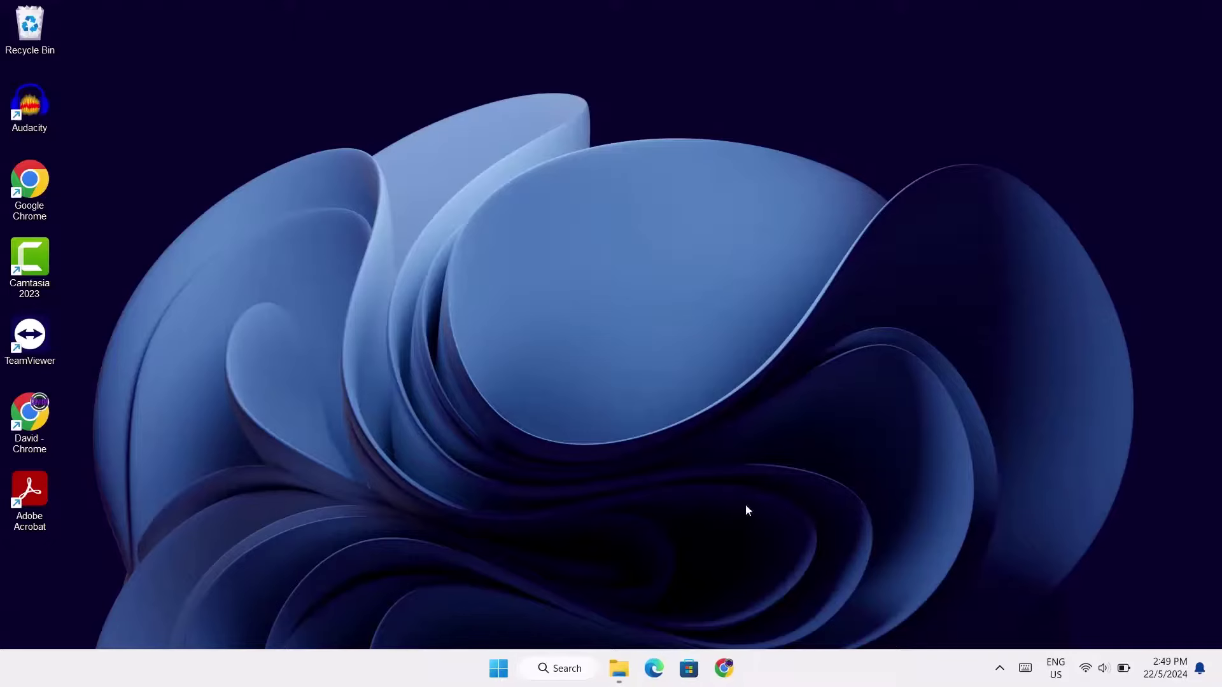
Search Windows for "device", open Device Manager maximized, and expand the Cameras category.
{"action": "left_click", "coordinate": [574, 672]}
{"action": "type", "text": "d"}
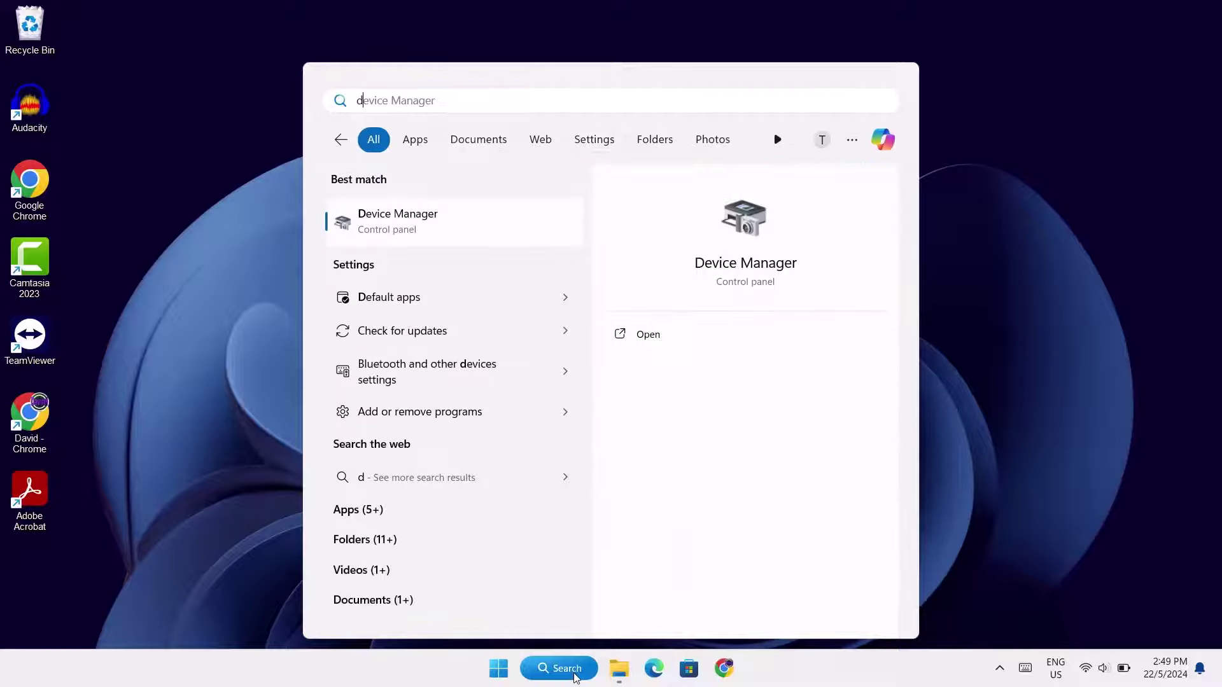
{"action": "type", "text": "evice"}
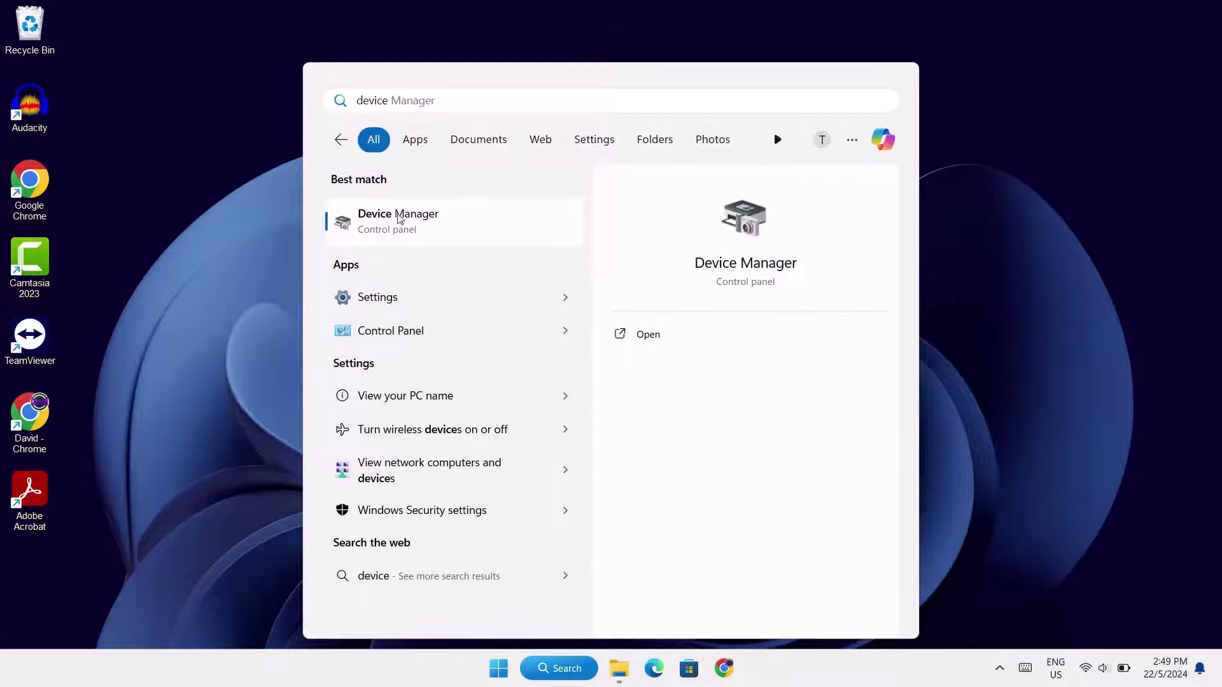
{"action": "left_click", "coordinate": [437, 226]}
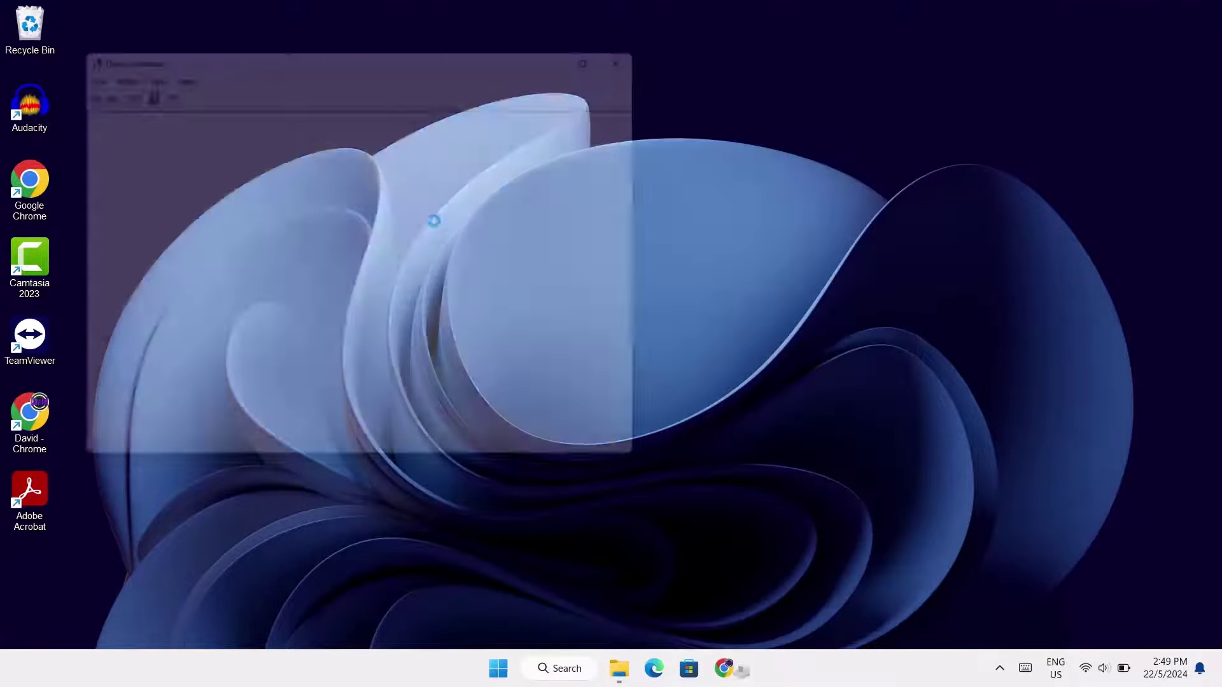
{"action": "left_click", "coordinate": [630, 50]}
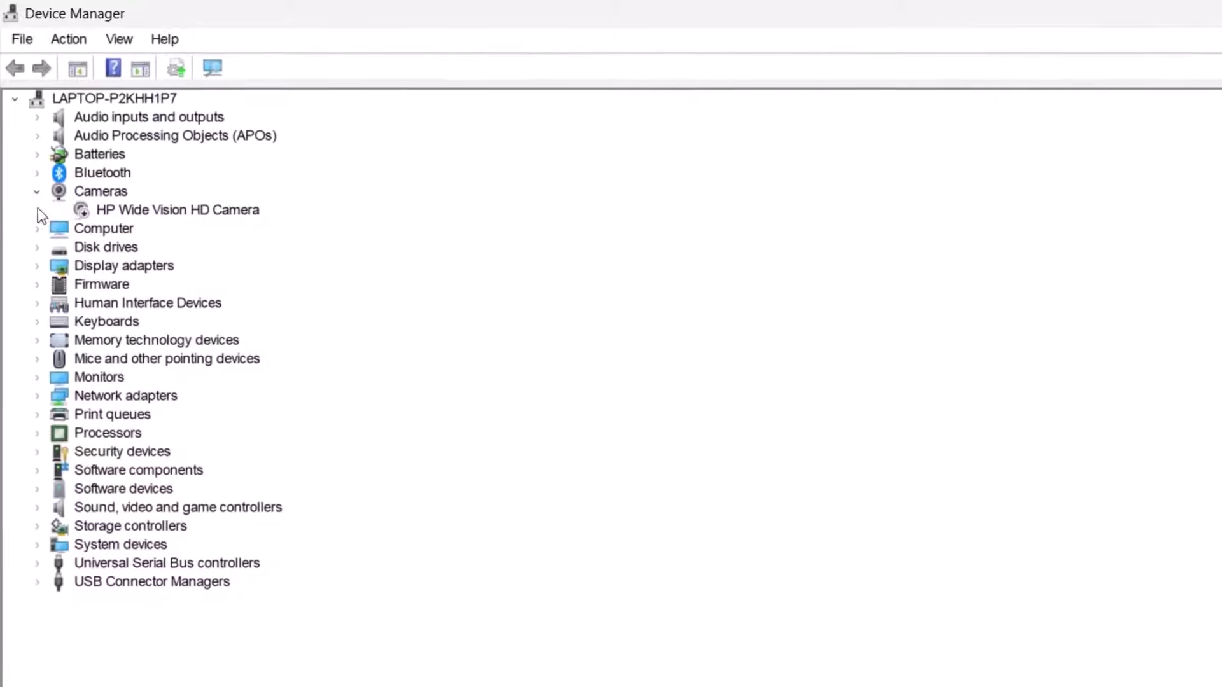
Show hidden devices in Device Manager and enable the HP Wide Vision HD Camera.
{"action": "left_click", "coordinate": [119, 45]}
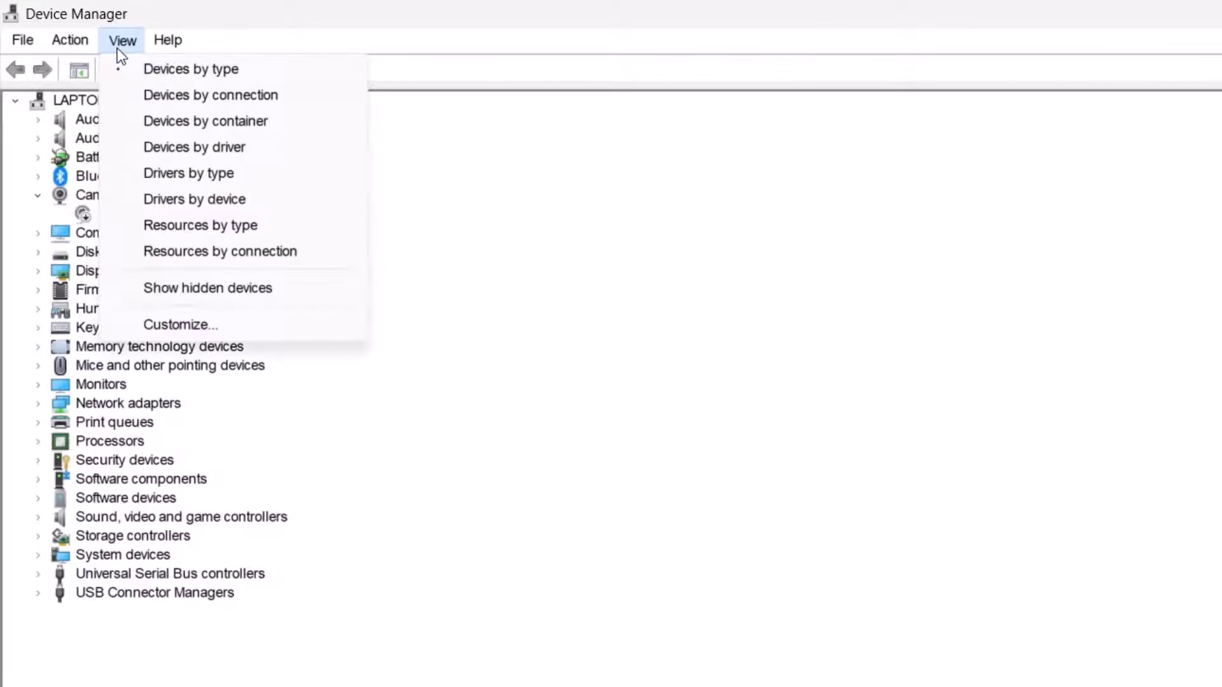
{"action": "left_click", "coordinate": [203, 291]}
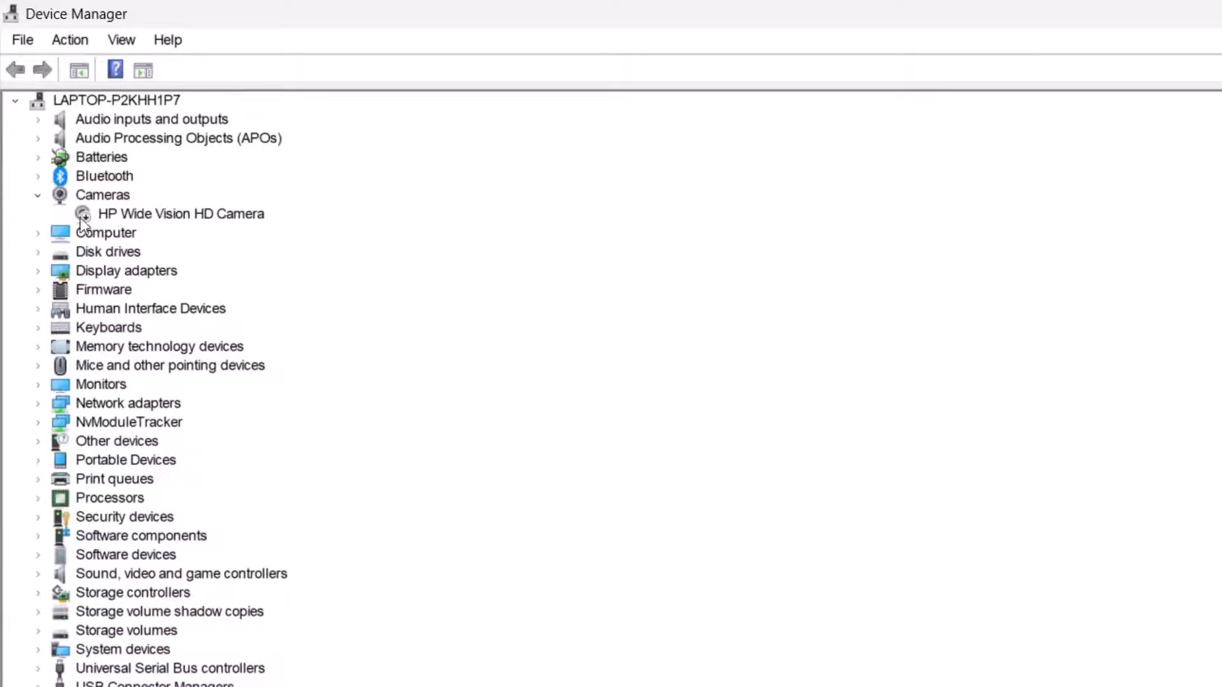
{"action": "left_click", "coordinate": [120, 213]}
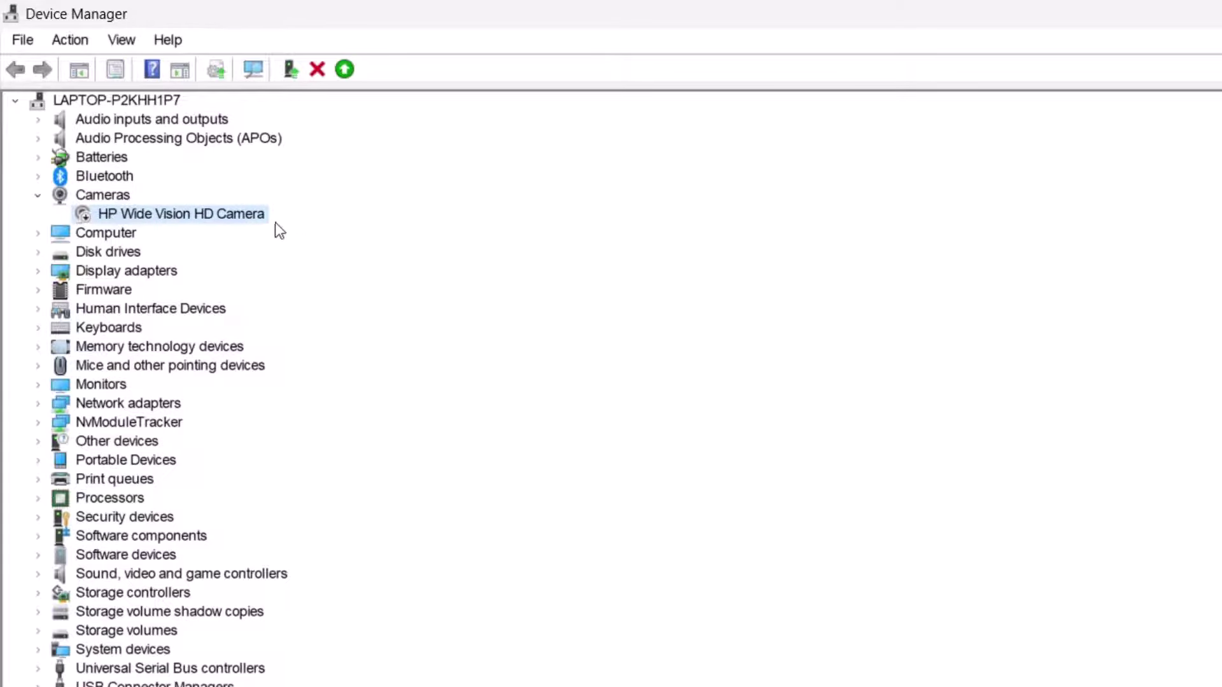
{"action": "right_click", "coordinate": [109, 215]}
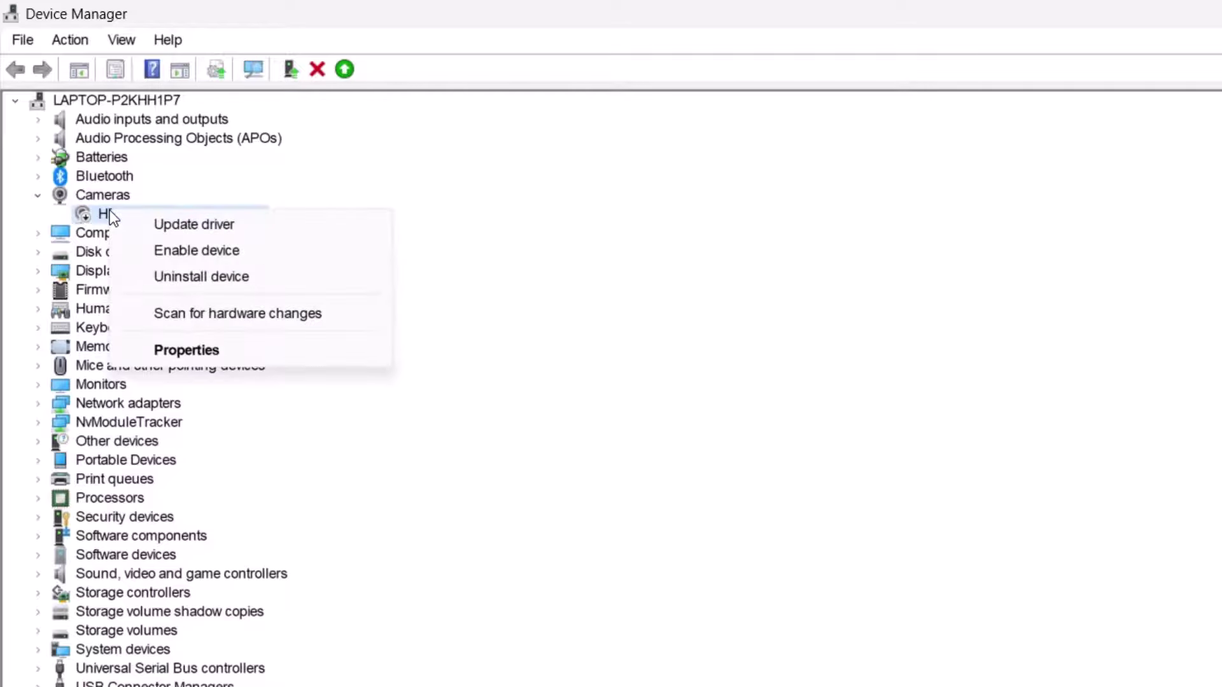
{"action": "left_click", "coordinate": [193, 251]}
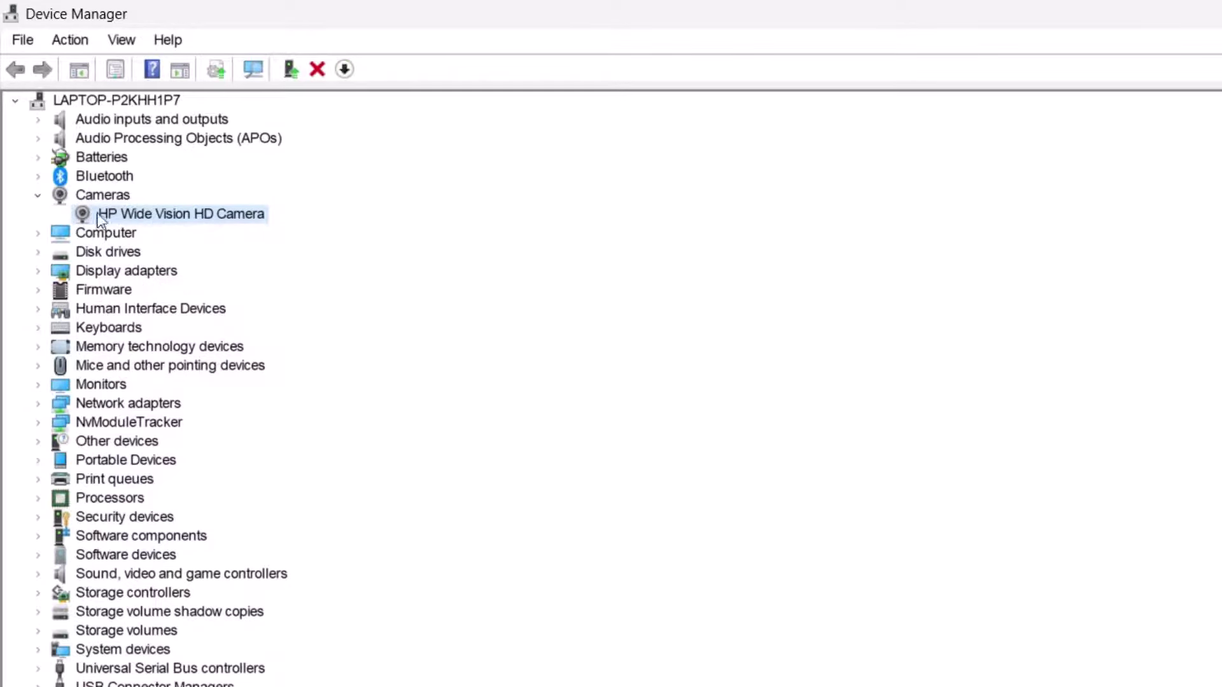
Uninstall the HP Wide Vision HD Camera device and confirm the removal.
{"action": "right_click", "coordinate": [144, 215]}
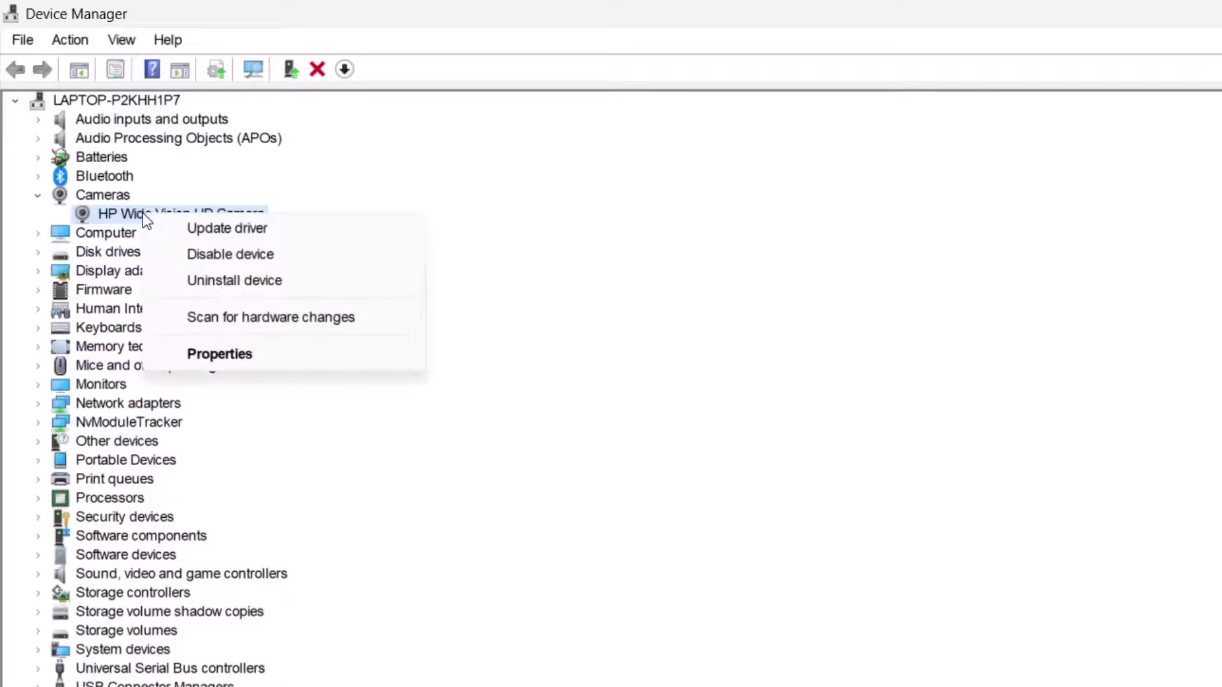
{"action": "left_click", "coordinate": [217, 286]}
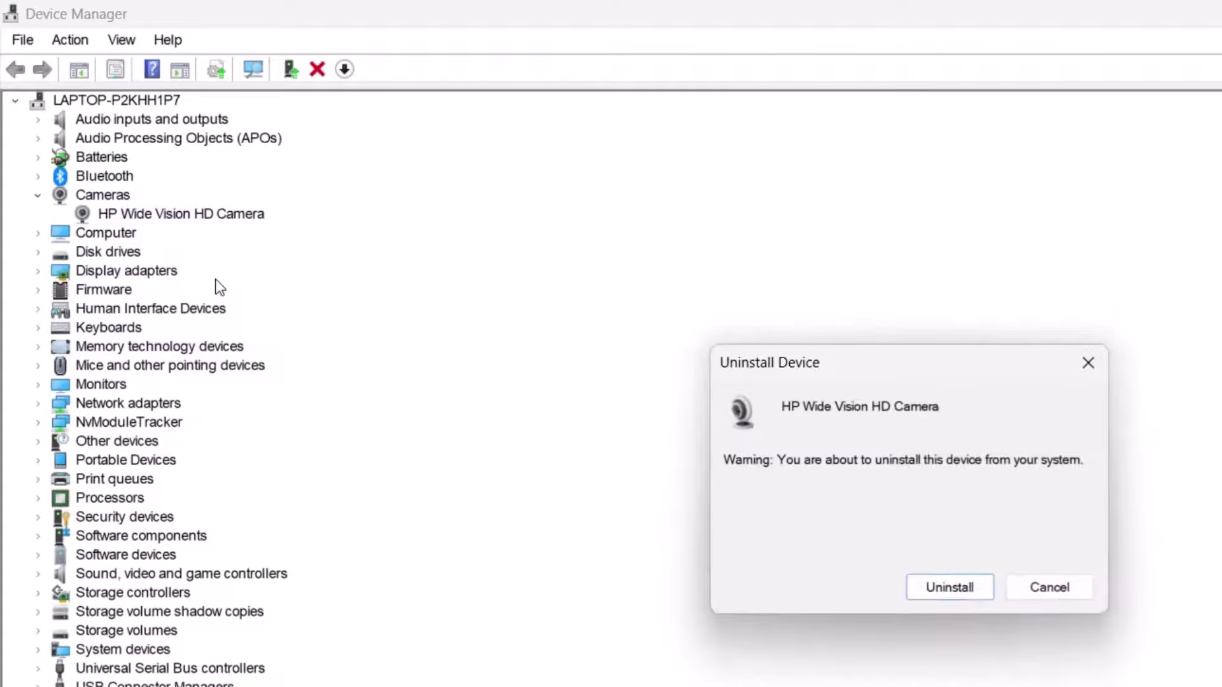
{"action": "left_click", "coordinate": [956, 581]}
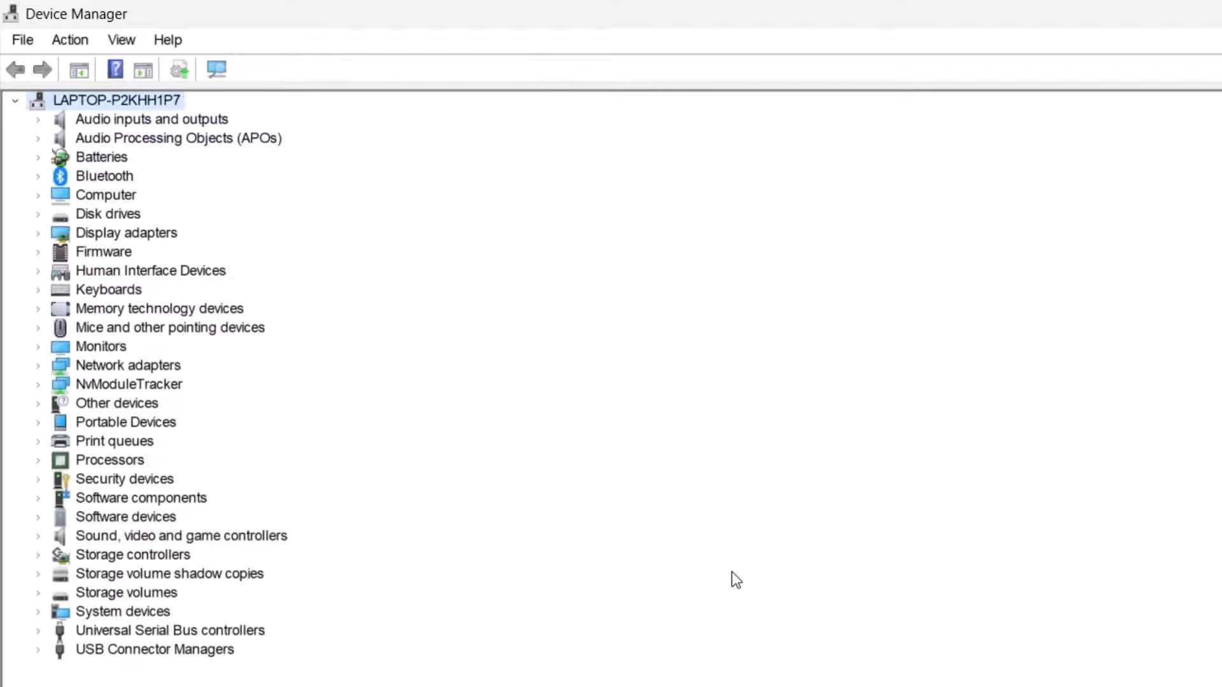
Scan for hardware changes to reinstall the camera, expand the Cameras category, and close Device Manager.
{"action": "left_click", "coordinate": [71, 40]}
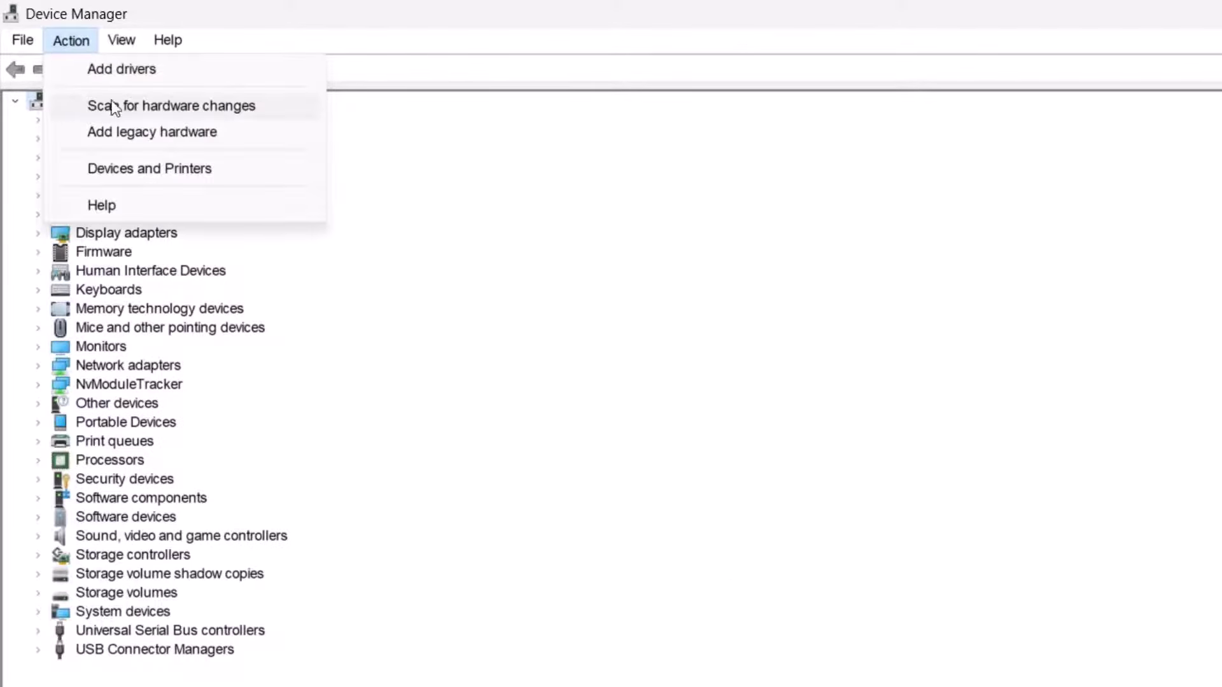
{"action": "left_click", "coordinate": [157, 106]}
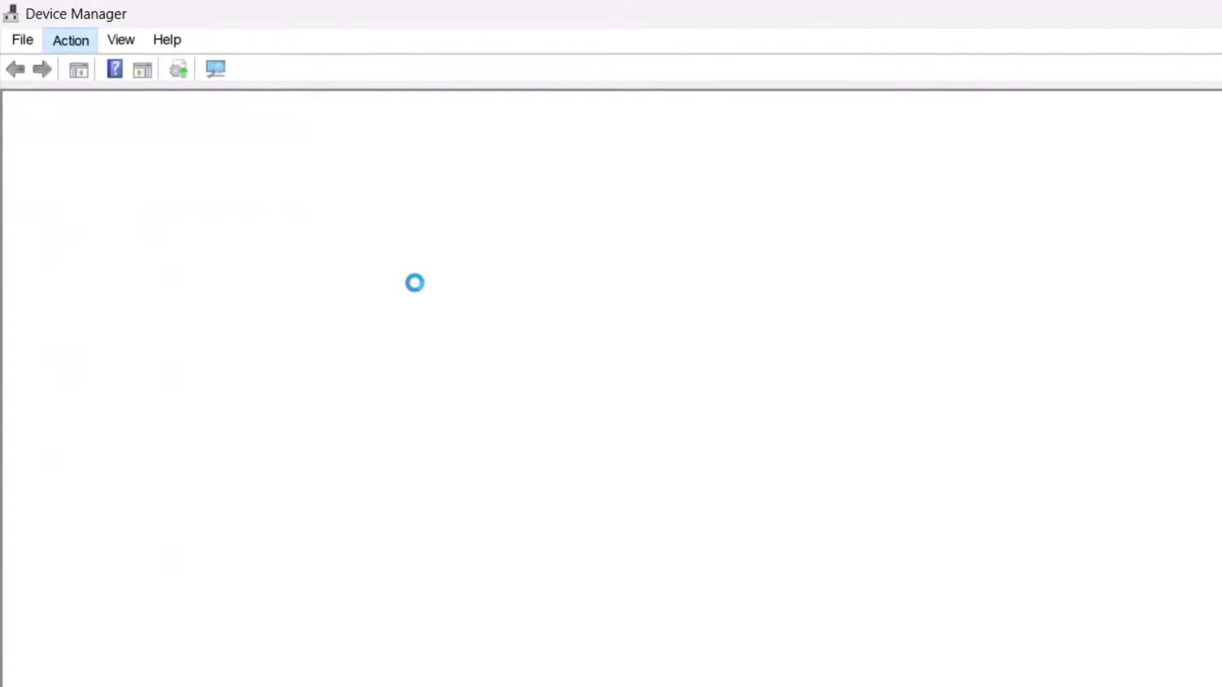
{"action": "left_click", "coordinate": [34, 178]}
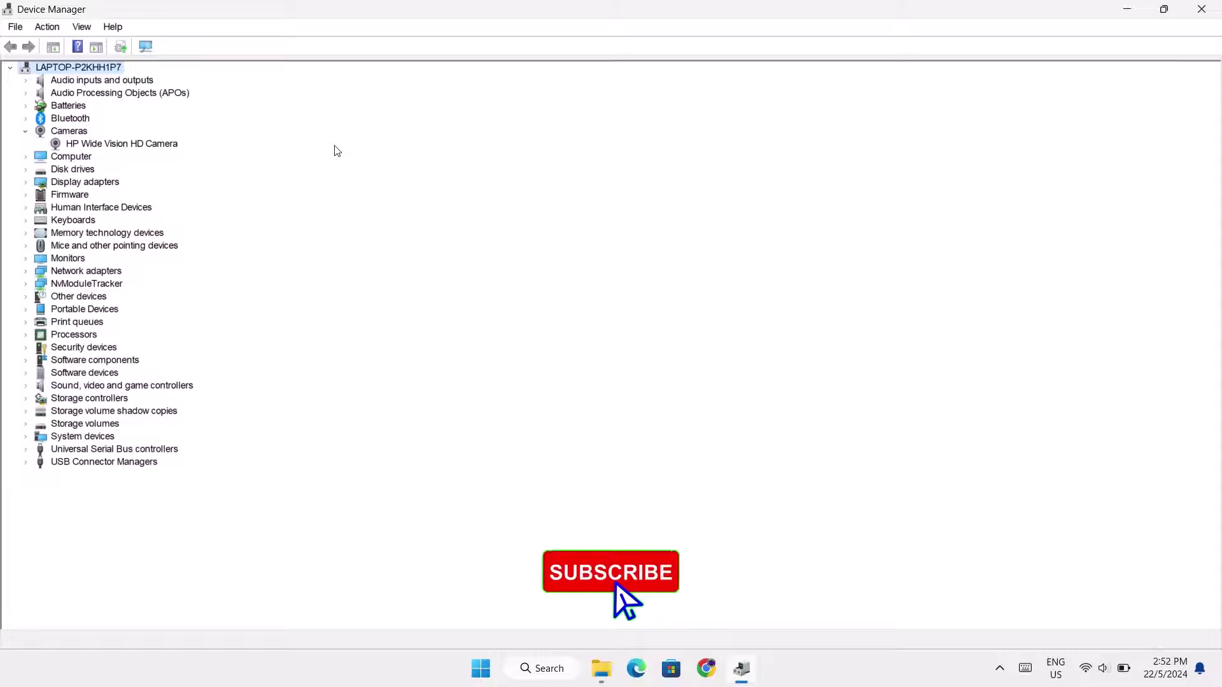
{"action": "left_click", "coordinate": [1201, 9]}
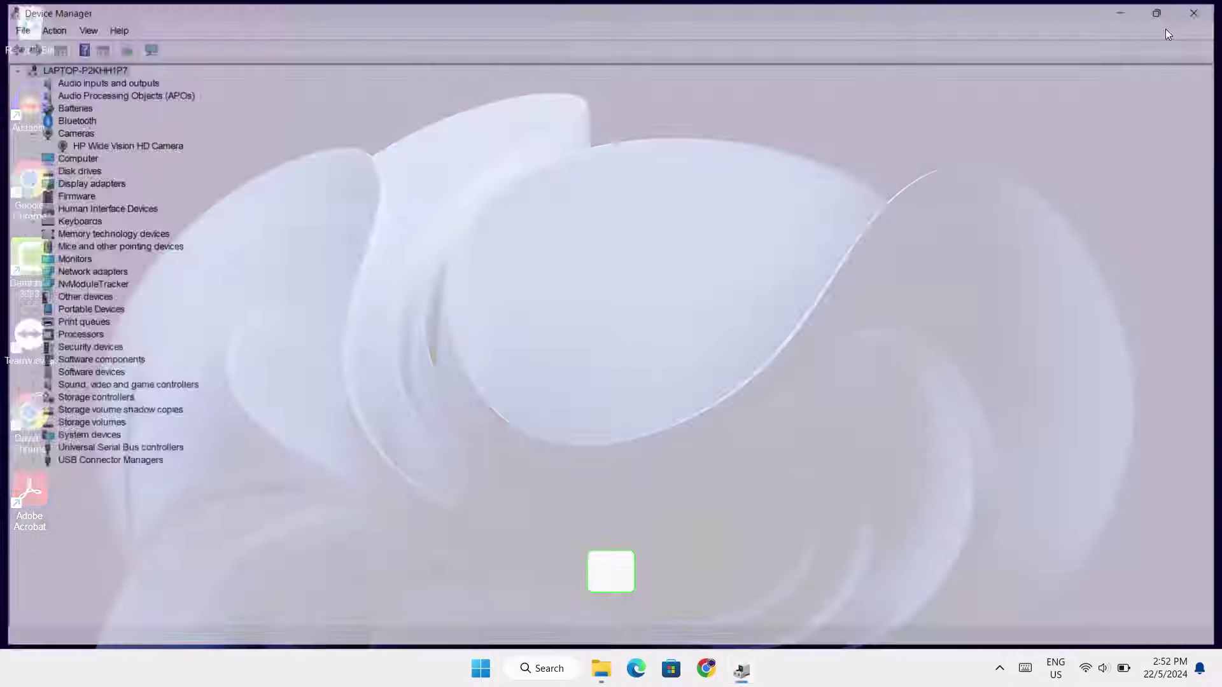
Search Windows for "vir", open Virus & threat protection, and open the management page of its protection settings.
{"action": "left_click", "coordinate": [552, 669]}
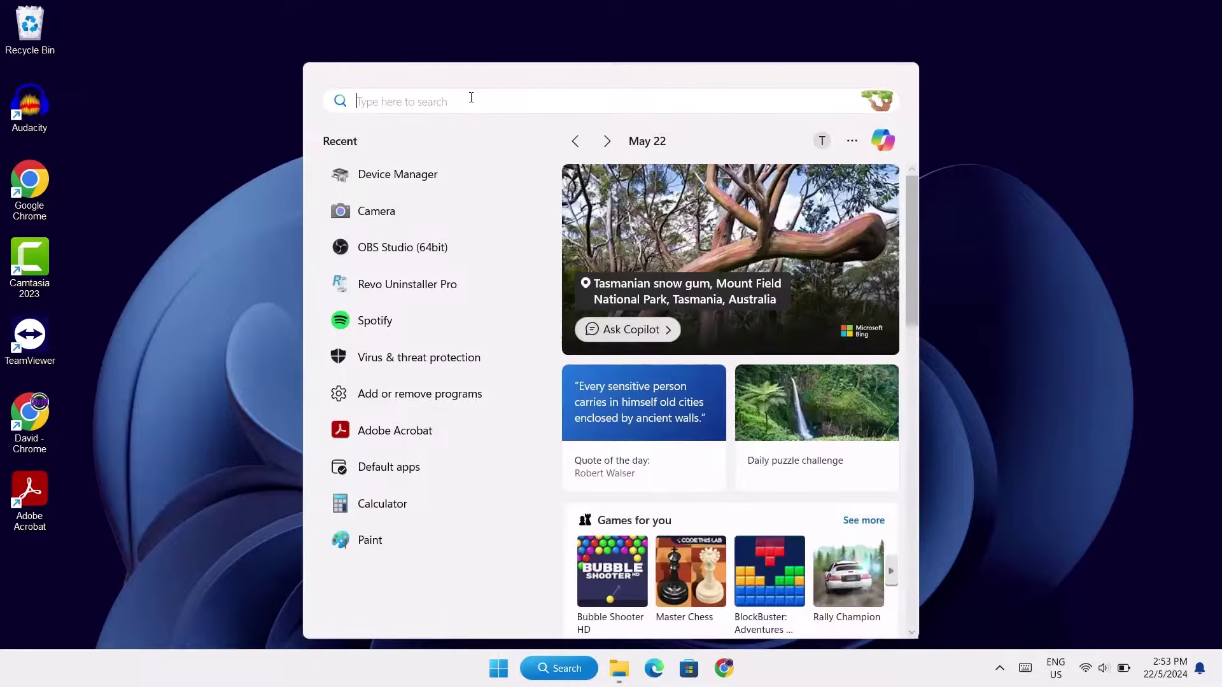
{"action": "type", "text": "vir"}
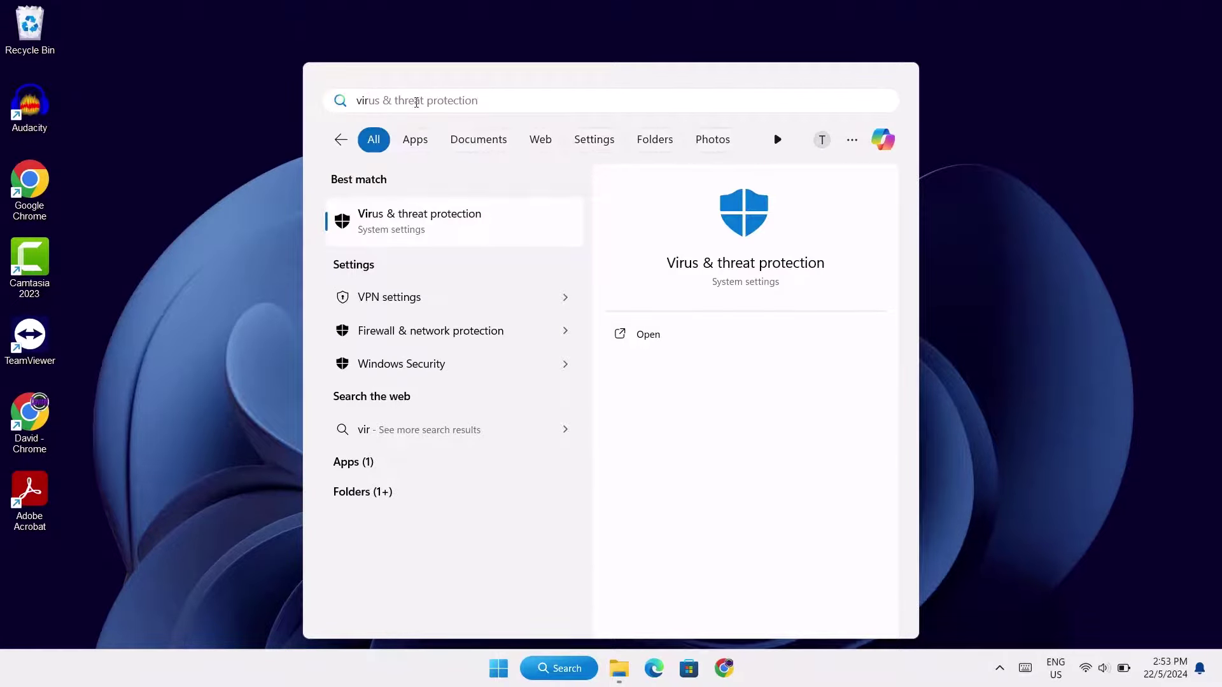
{"action": "left_click", "coordinate": [395, 224]}
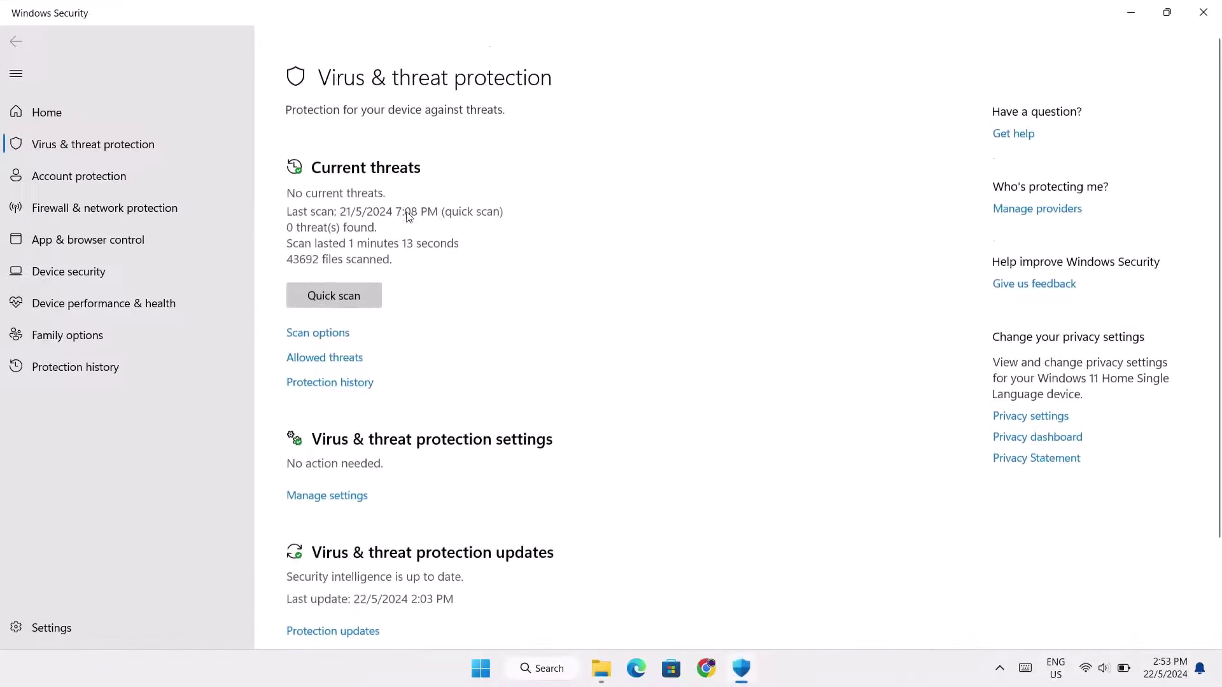
{"action": "scroll", "coordinate": [543, 225], "scroll_direction": "down", "scroll_amount": 3}
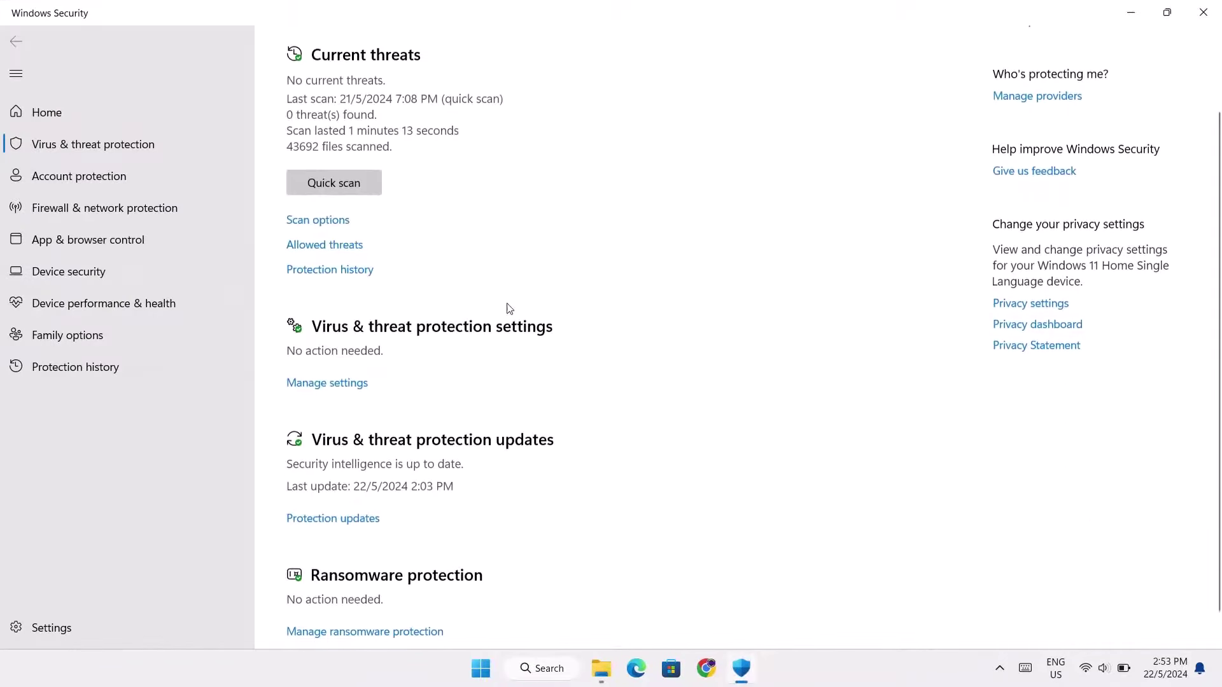
{"action": "left_click", "coordinate": [327, 384]}
{"action": "scroll", "coordinate": [579, 276], "scroll_direction": "down", "scroll_amount": 3}
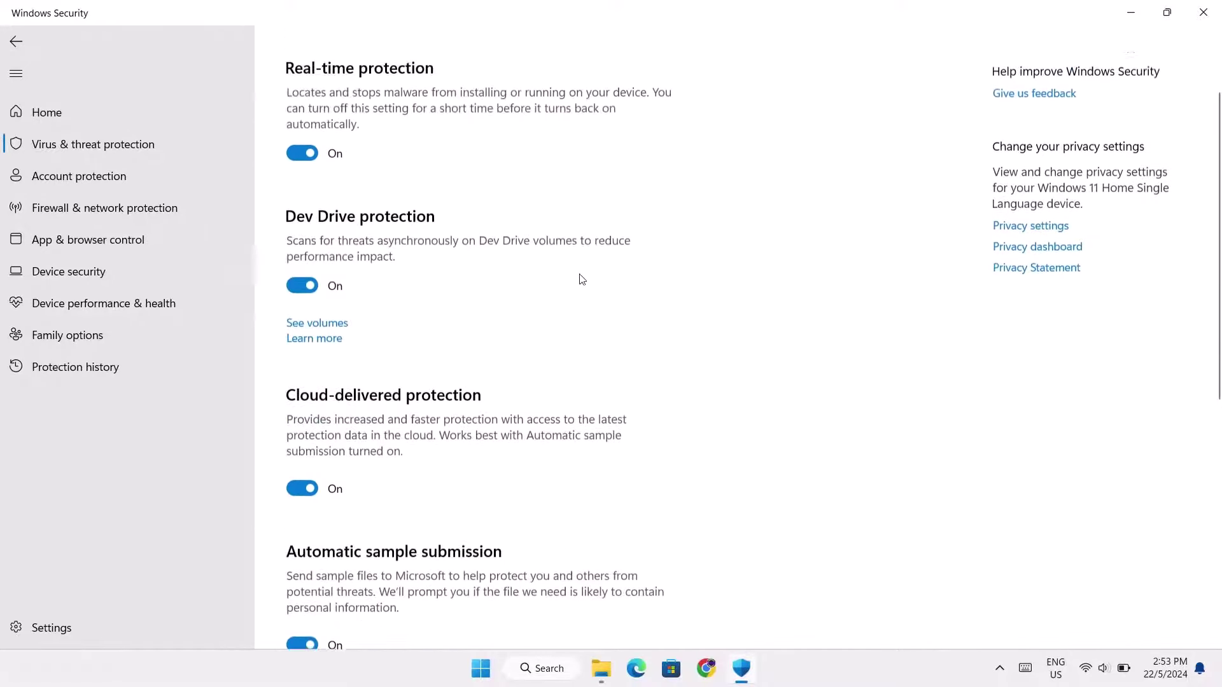
Turn off Real-time protection, Cloud-delivered protection and Automatic sample submission, approving the changes.
{"action": "scroll", "coordinate": [332, 254], "scroll_direction": "up", "scroll_amount": 3}
{"action": "left_click", "coordinate": [303, 250]}
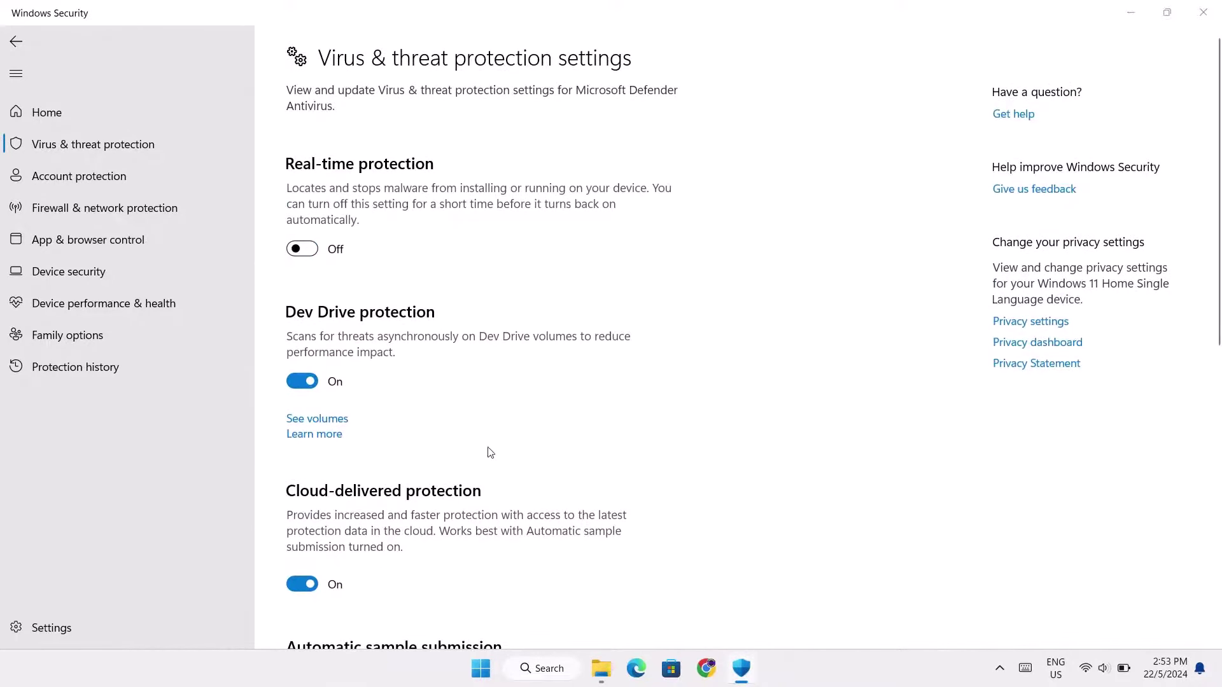
{"action": "scroll", "coordinate": [314, 410], "scroll_direction": "down", "scroll_amount": 5}
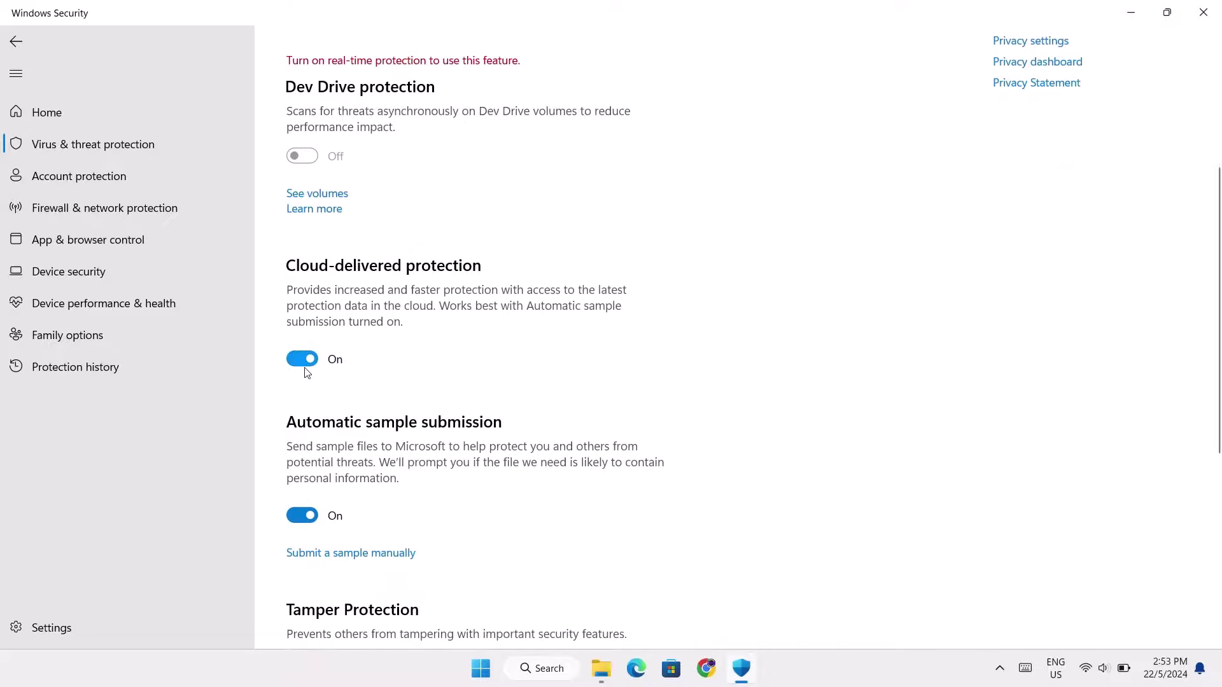
{"action": "left_click", "coordinate": [302, 357]}
{"action": "left_click", "coordinate": [612, 346]}
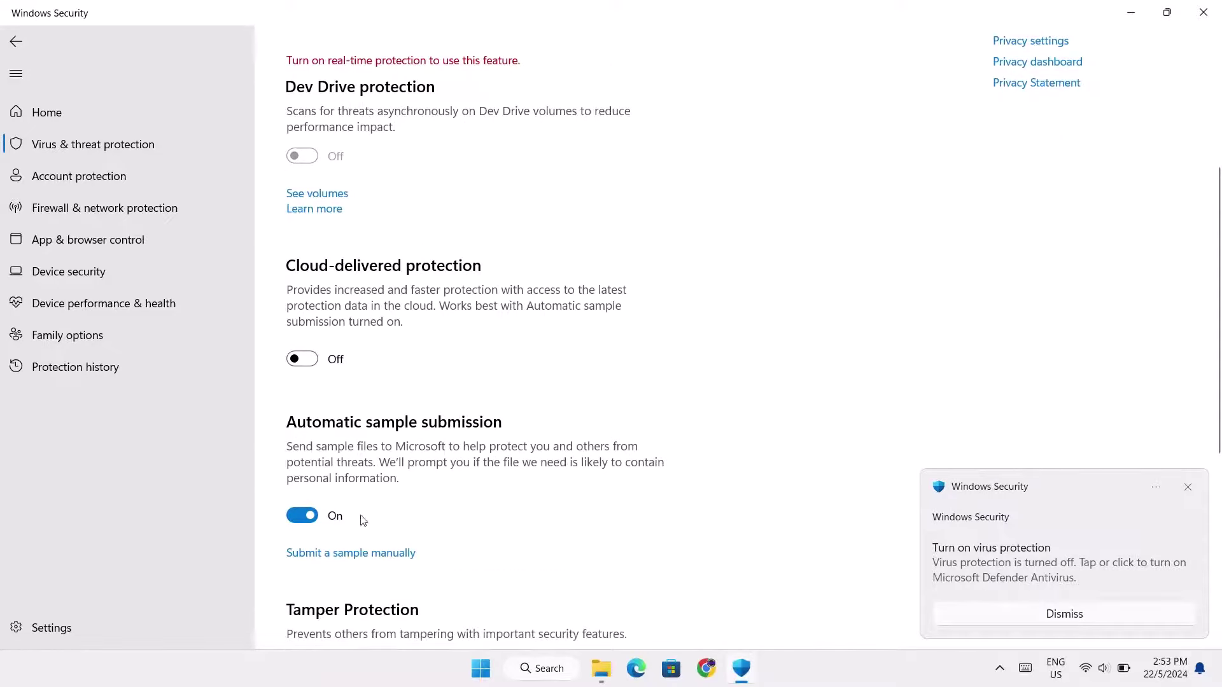
{"action": "left_click", "coordinate": [296, 521]}
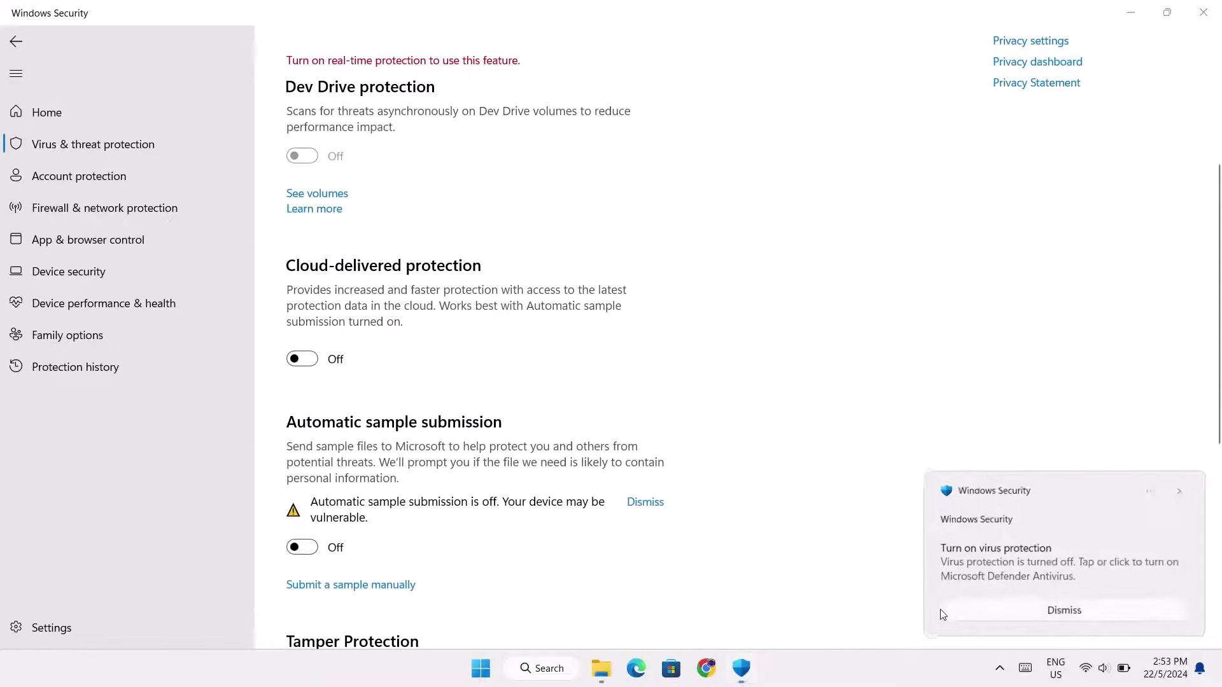
Turn Real-time protection, Cloud-delivered protection and Automatic sample submission back on, and close Windows Security.
{"action": "scroll", "coordinate": [751, 284], "scroll_direction": "up", "scroll_amount": 1}
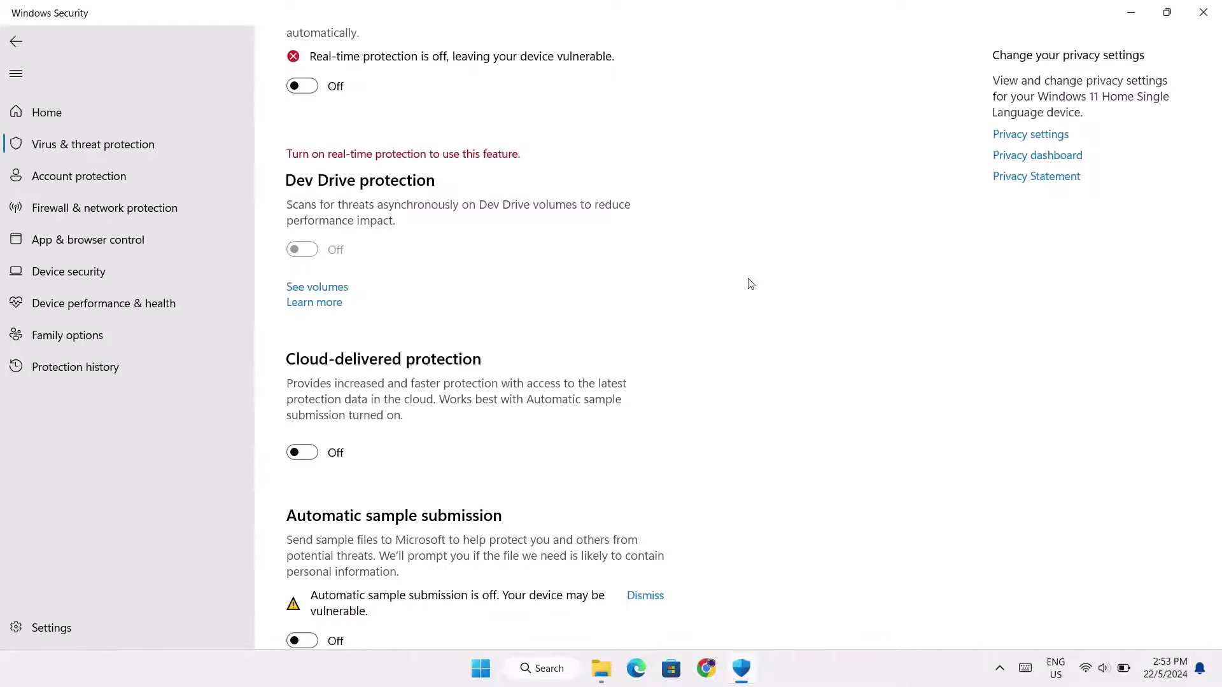
{"action": "scroll", "coordinate": [750, 281], "scroll_direction": "up", "scroll_amount": 1}
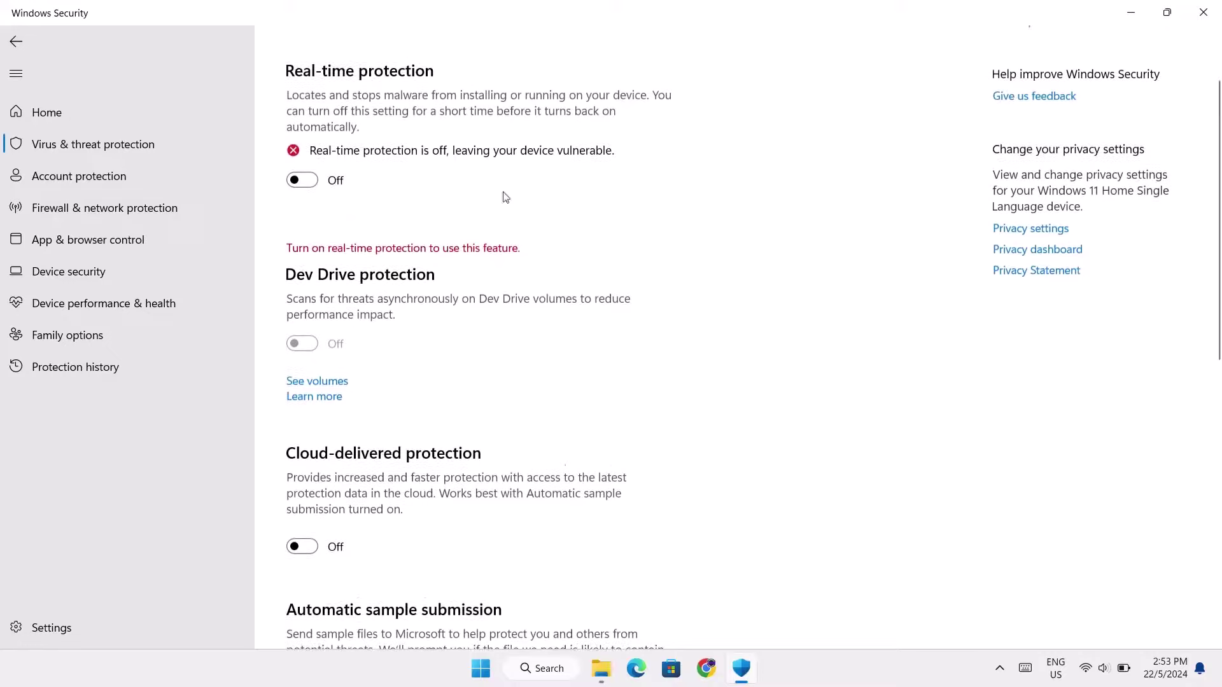
{"action": "left_click", "coordinate": [310, 181]}
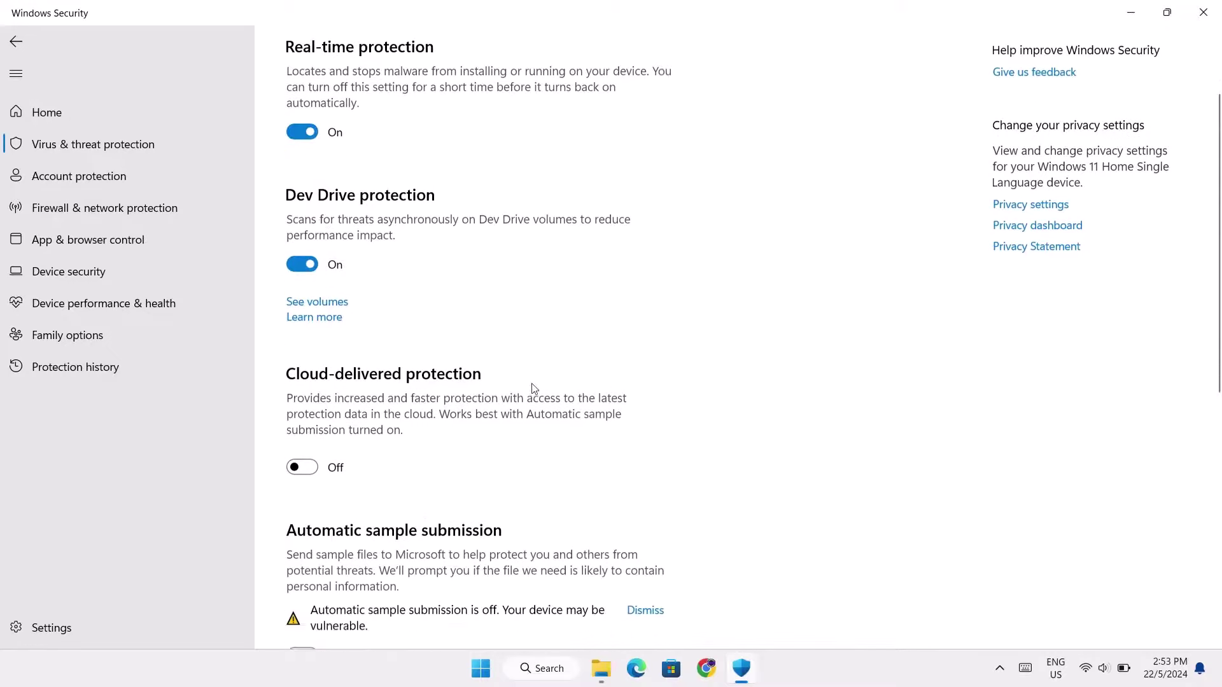
{"action": "scroll", "coordinate": [363, 248], "scroll_direction": "down", "scroll_amount": 3}
{"action": "left_click", "coordinate": [316, 215]}
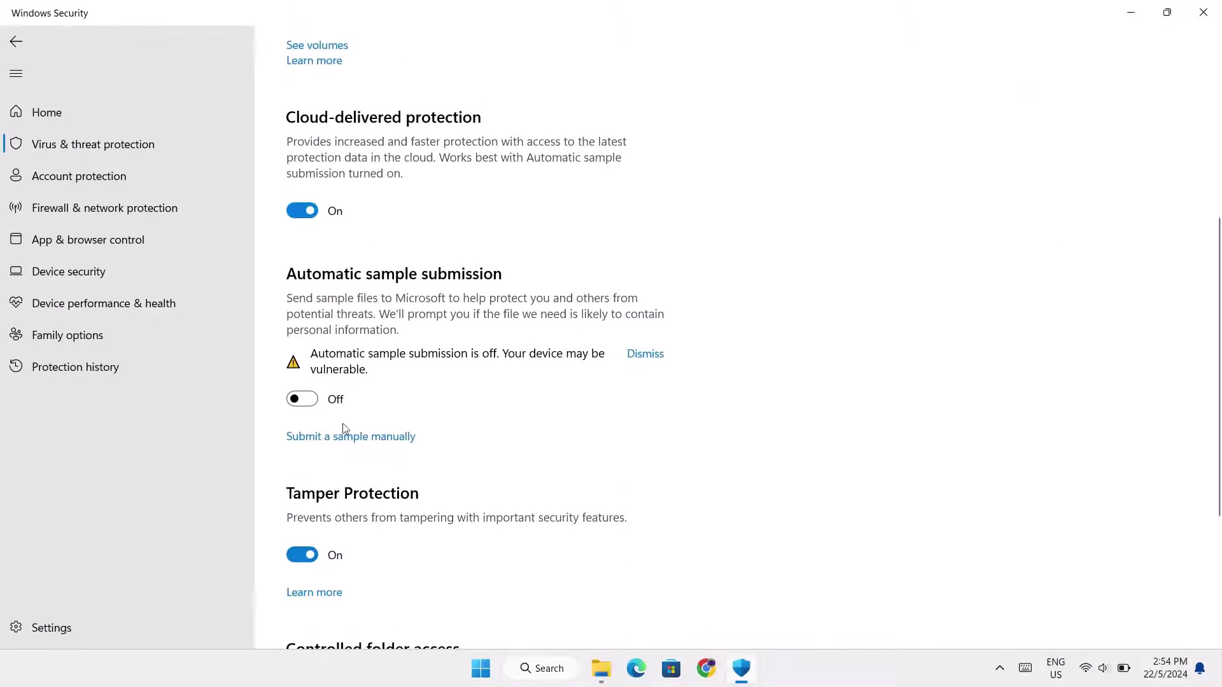
{"action": "left_click", "coordinate": [311, 399]}
{"action": "scroll", "coordinate": [805, 404], "scroll_direction": "up", "scroll_amount": 4}
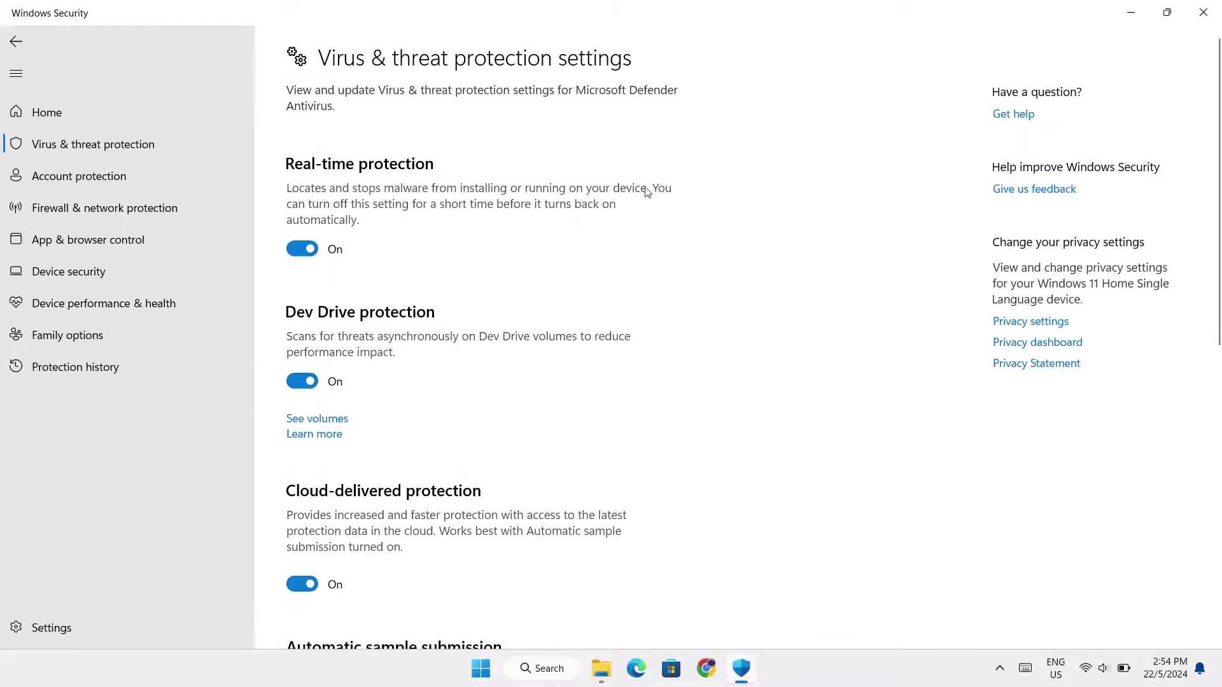
{"action": "scroll", "coordinate": [678, 182], "scroll_direction": "down", "scroll_amount": 3}
{"action": "scroll", "coordinate": [679, 240], "scroll_direction": "up", "scroll_amount": 3}
{"action": "left_click", "coordinate": [1199, 11]}
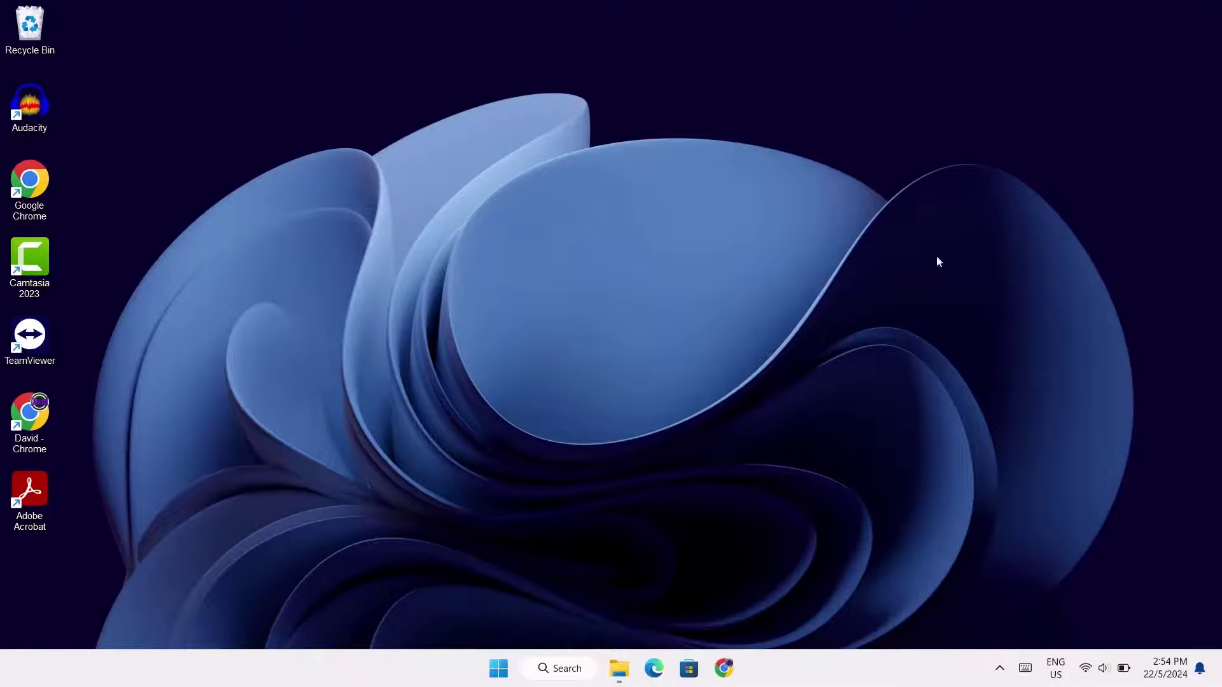
Open Windows Update in the Settings app and check for updates.
{"action": "right_click", "coordinate": [499, 670]}
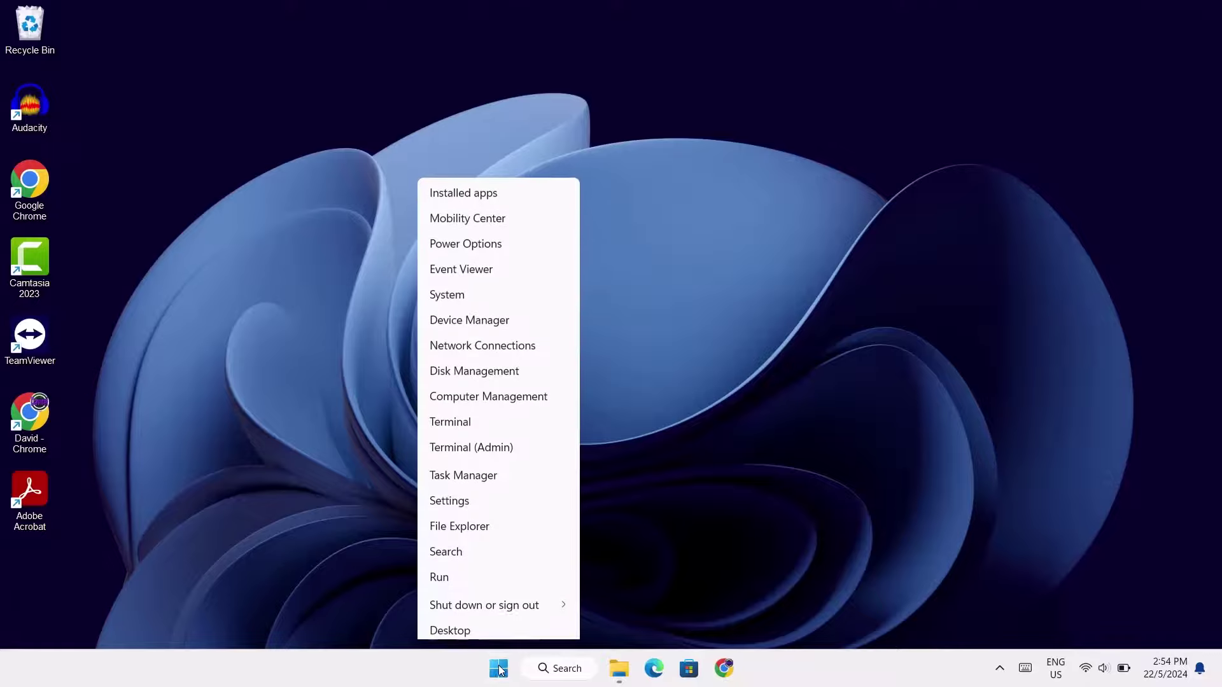
{"action": "left_click", "coordinate": [449, 497]}
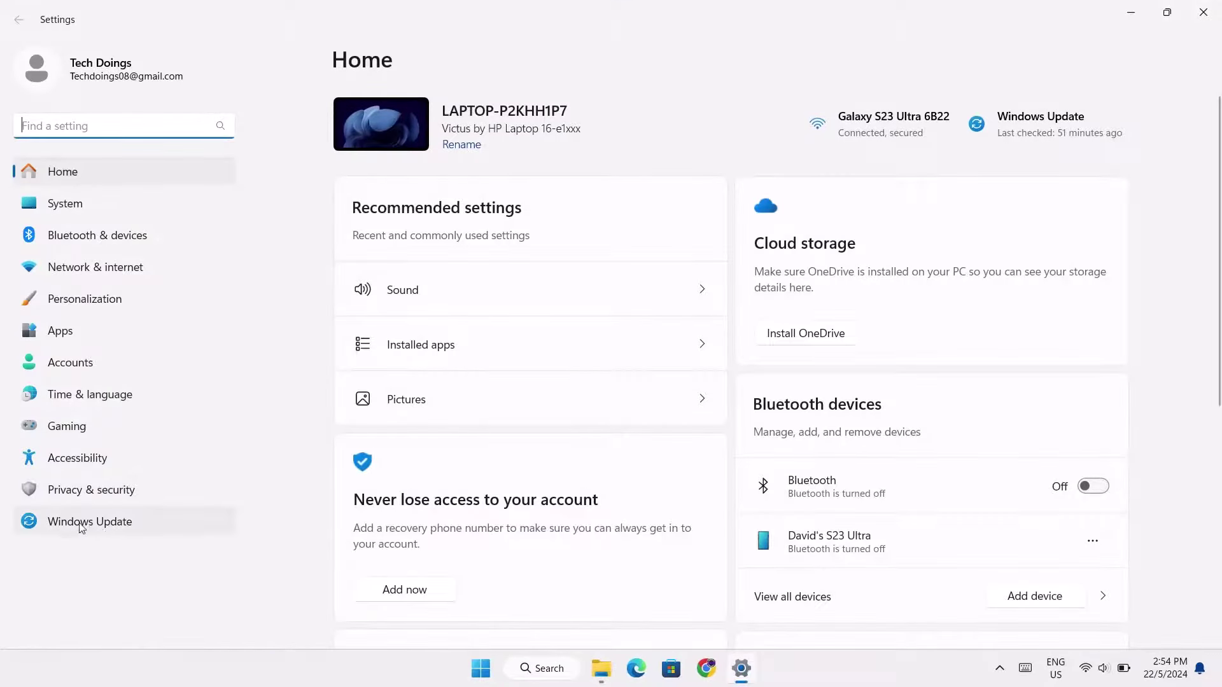
{"action": "left_click", "coordinate": [73, 525]}
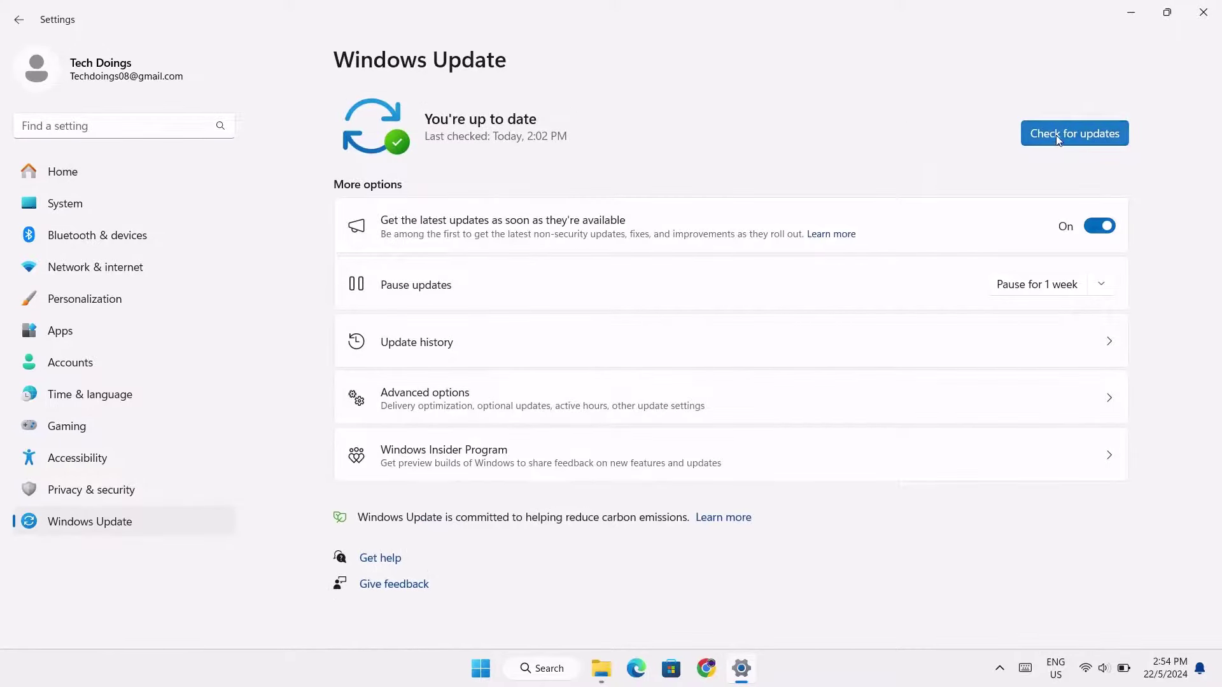
{"action": "left_click", "coordinate": [1054, 134]}
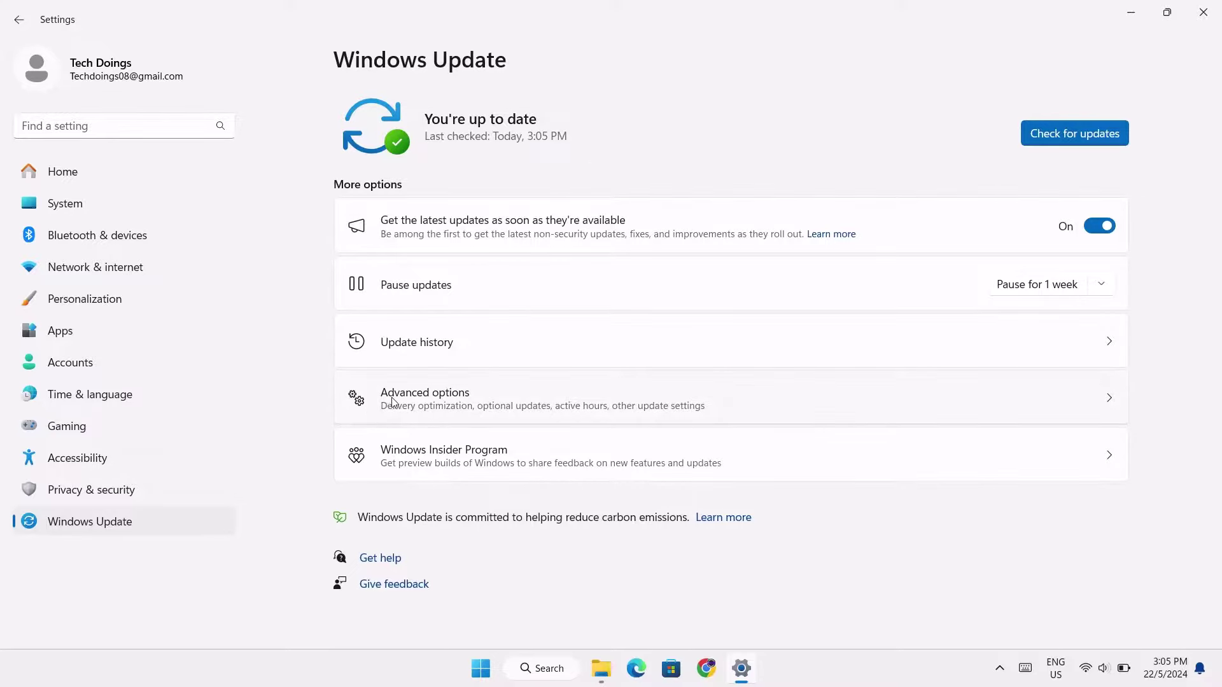
Open the optional updates in Windows Update's advanced options and expand the list of driver updates.
{"action": "left_click", "coordinate": [954, 405]}
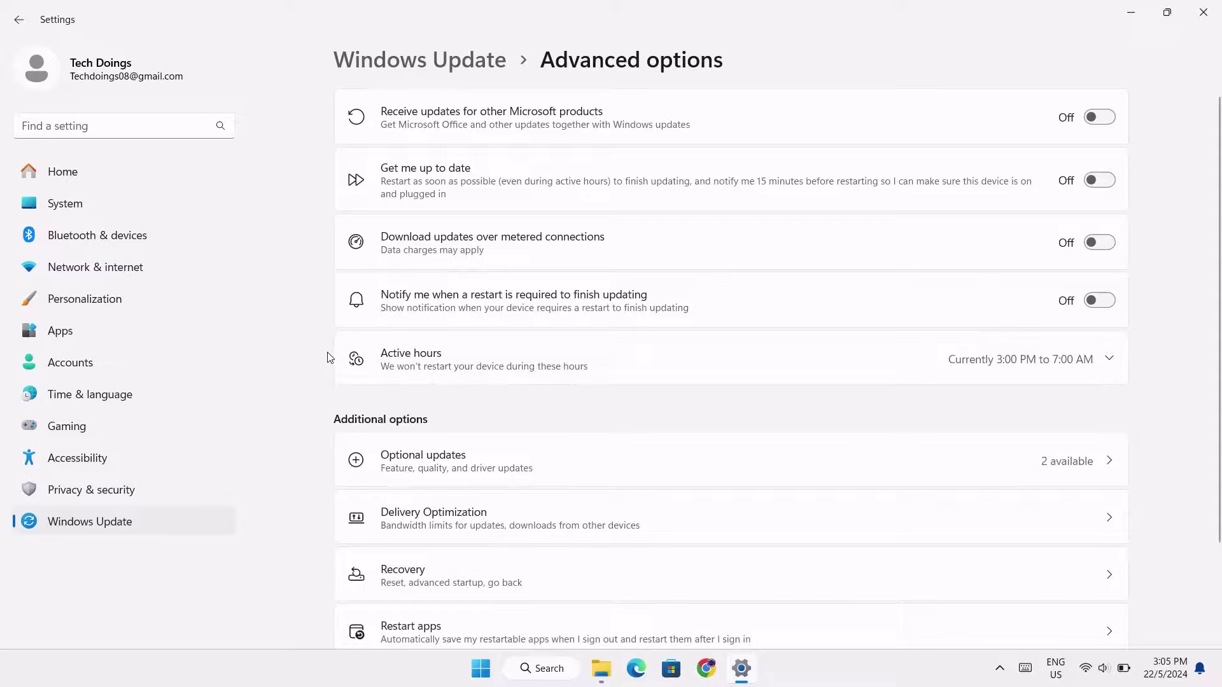
{"action": "scroll", "coordinate": [327, 357], "scroll_direction": "down", "scroll_amount": 2}
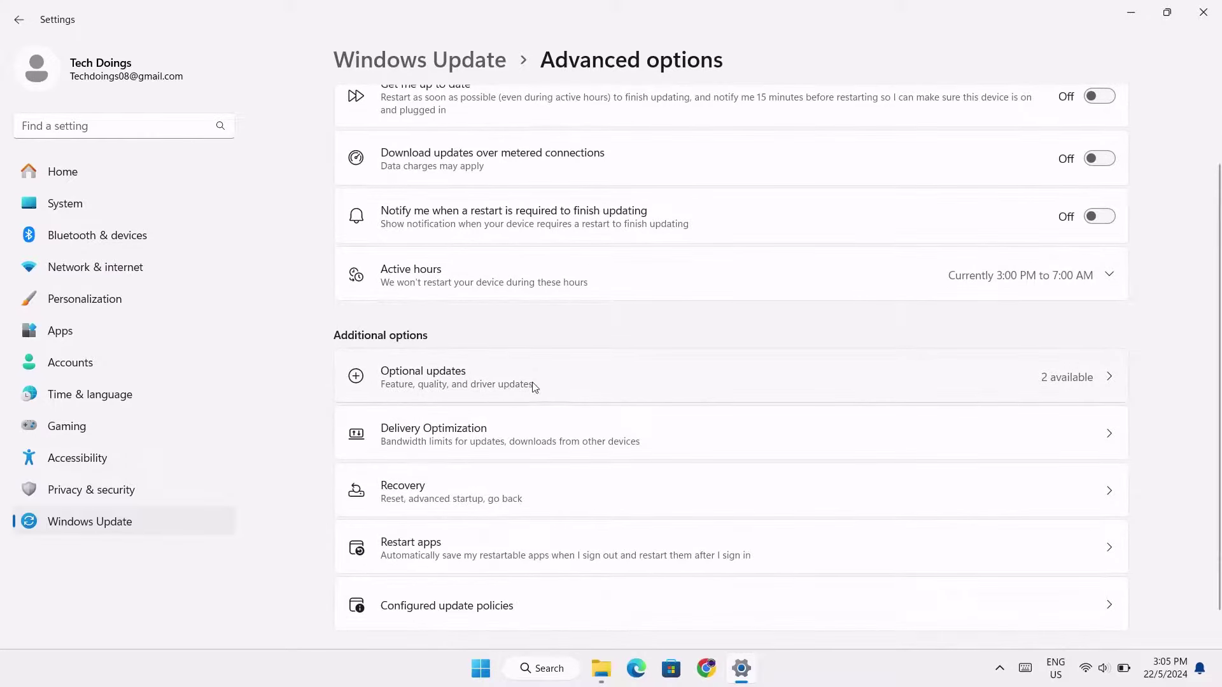
{"action": "left_click", "coordinate": [800, 374]}
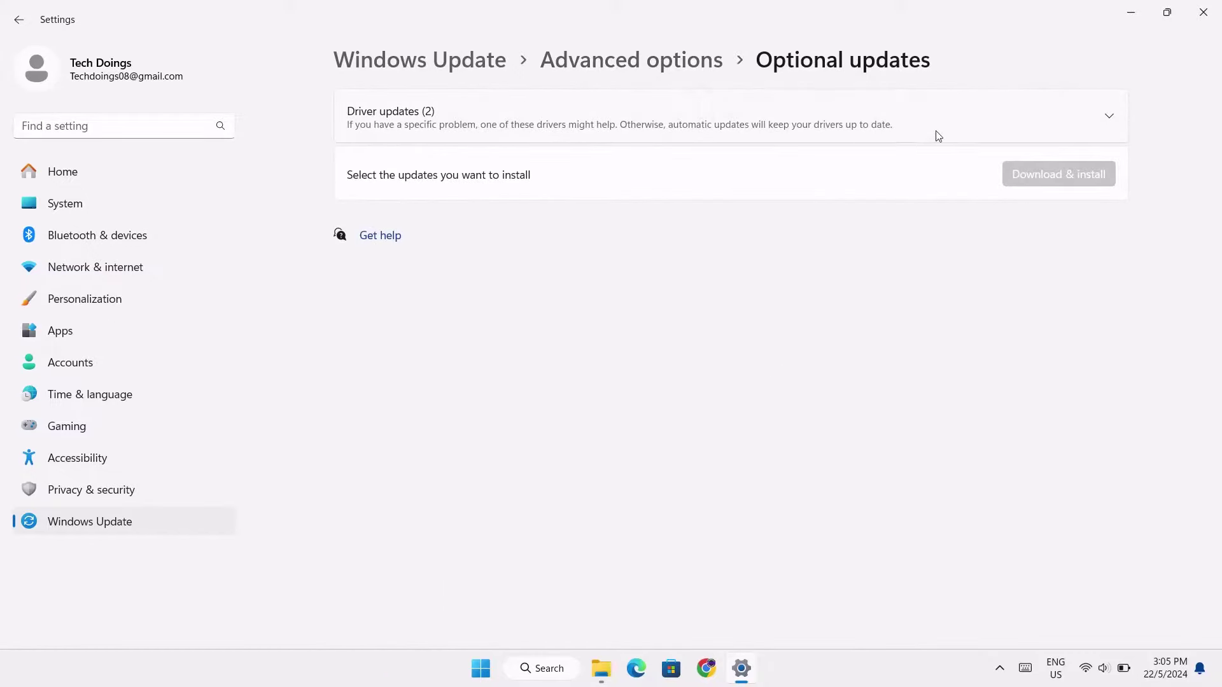
{"action": "left_click", "coordinate": [1110, 120]}
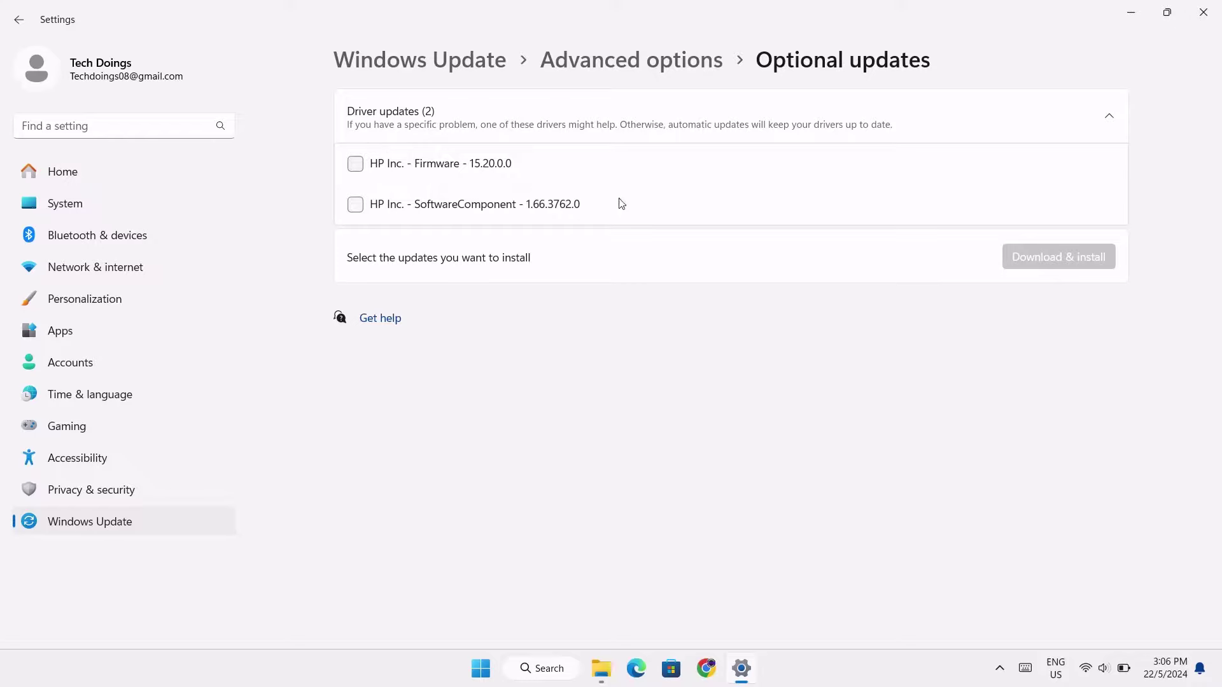
Select the HP Inc. Firmware 15.20.0.0 and SoftwareComponent 1.66.3762.0 driver updates, and download and install them.
{"action": "left_click", "coordinate": [355, 167]}
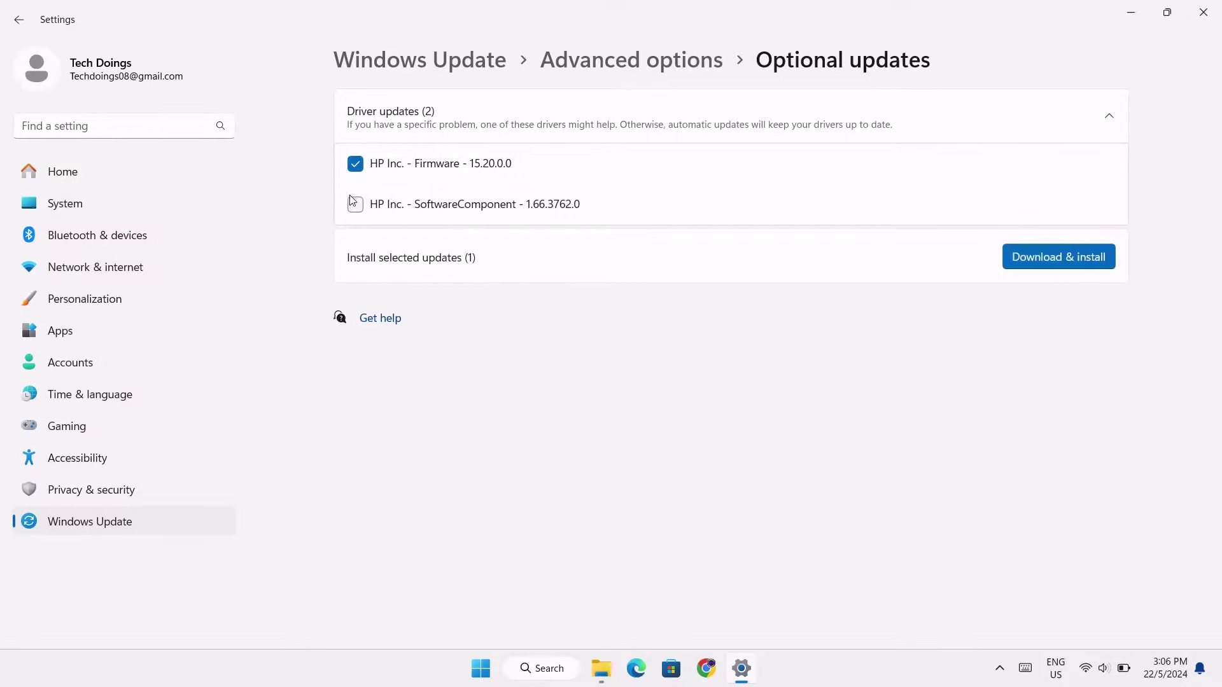
{"action": "left_click", "coordinate": [355, 204]}
{"action": "left_click", "coordinate": [1059, 256]}
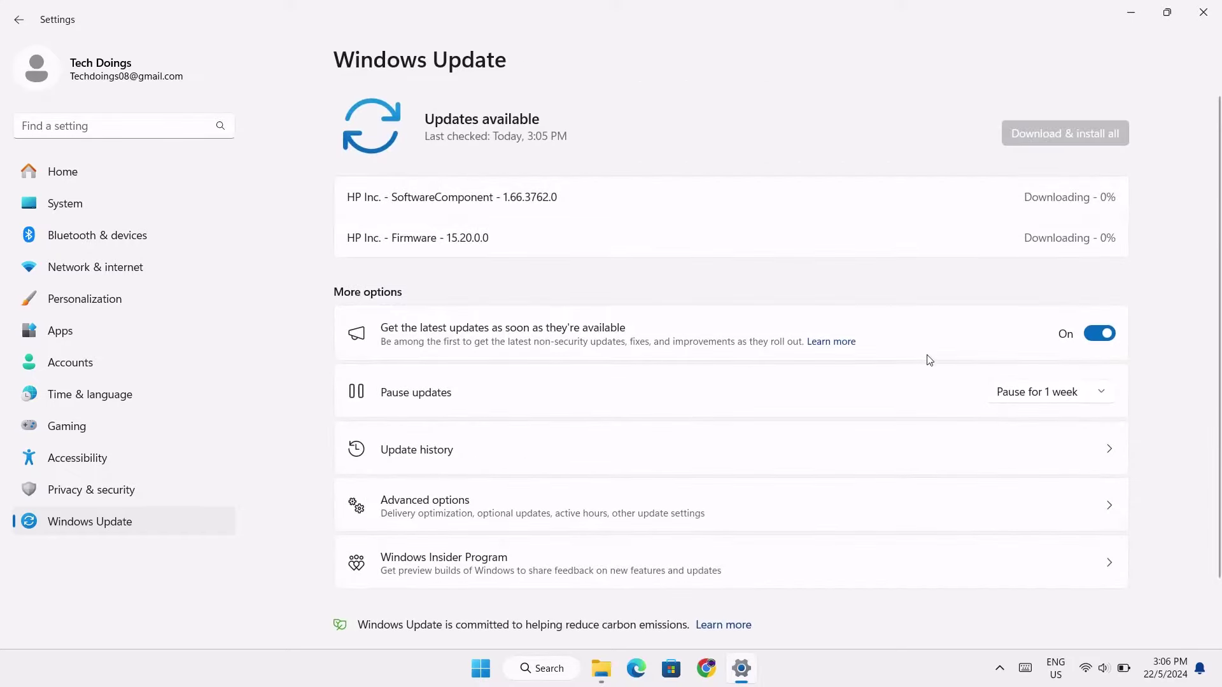